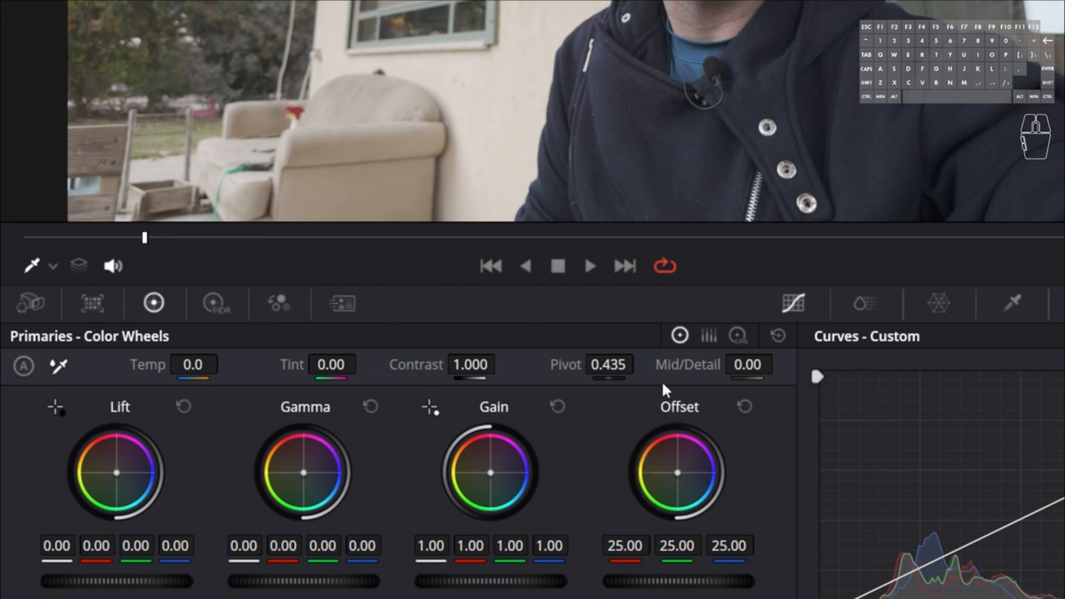
Look through the Camera Raw, Color Wheels, HDR Grade, RGB Mixer and Motion Effects controls, ending on the primary Color Wheels
click(33, 305)
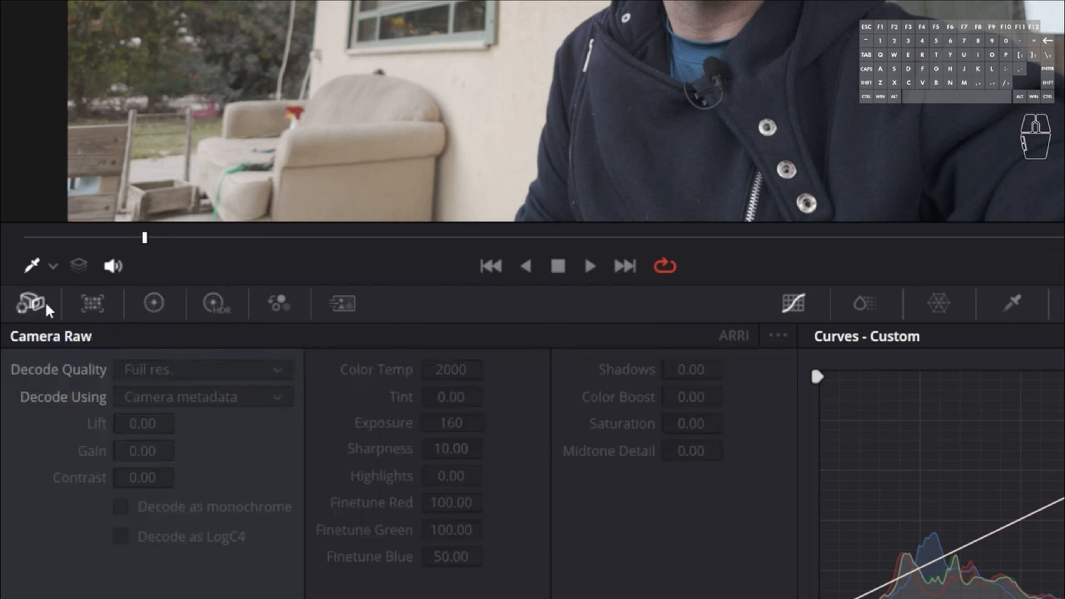
click(91, 304)
click(151, 304)
click(214, 304)
click(278, 304)
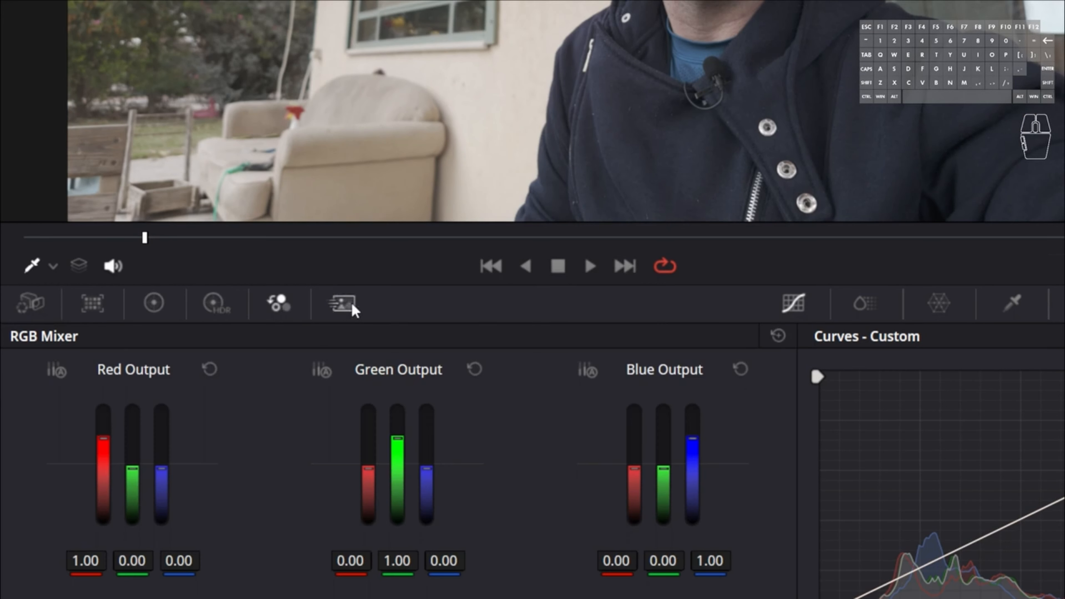
click(342, 303)
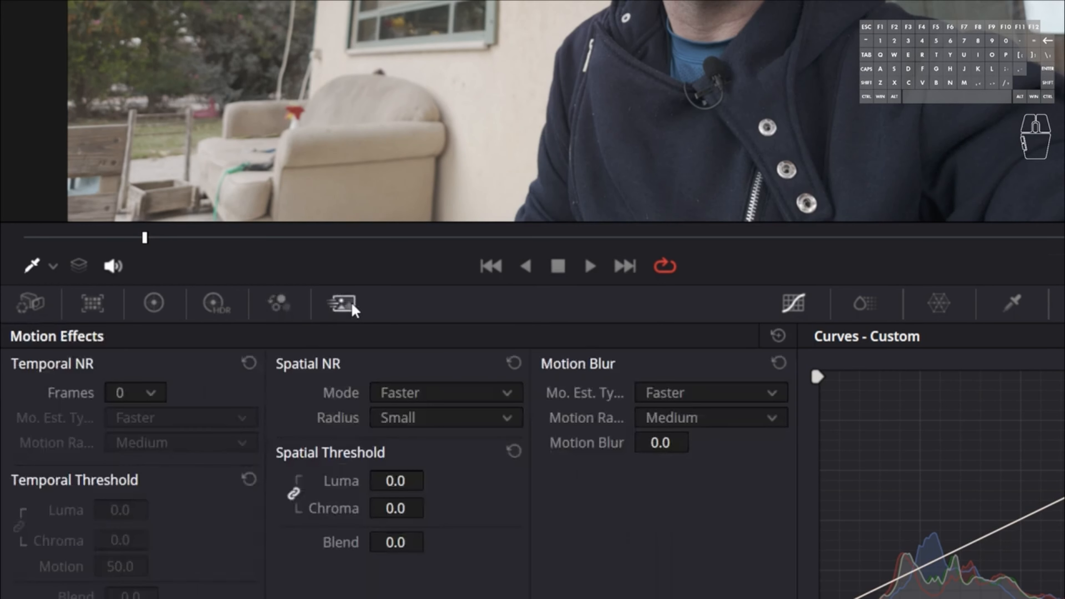
click(154, 303)
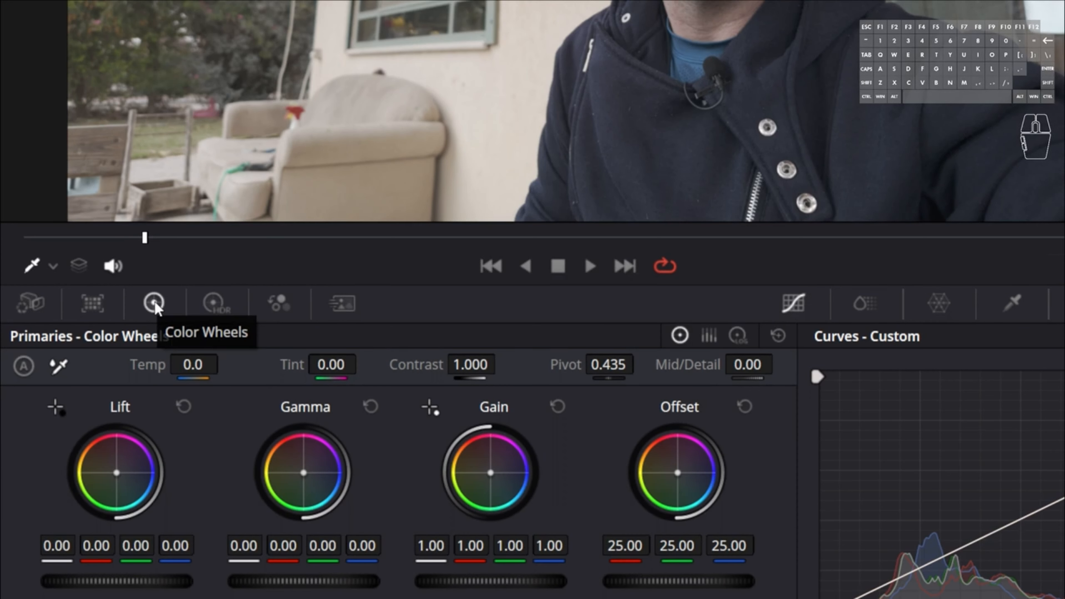
click(221, 312)
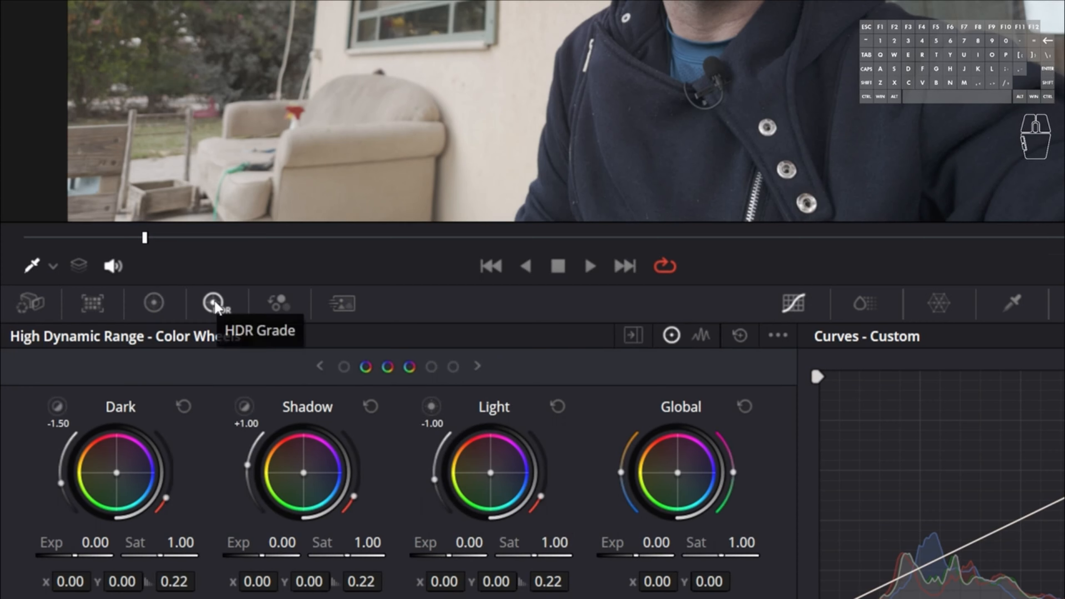
click(154, 303)
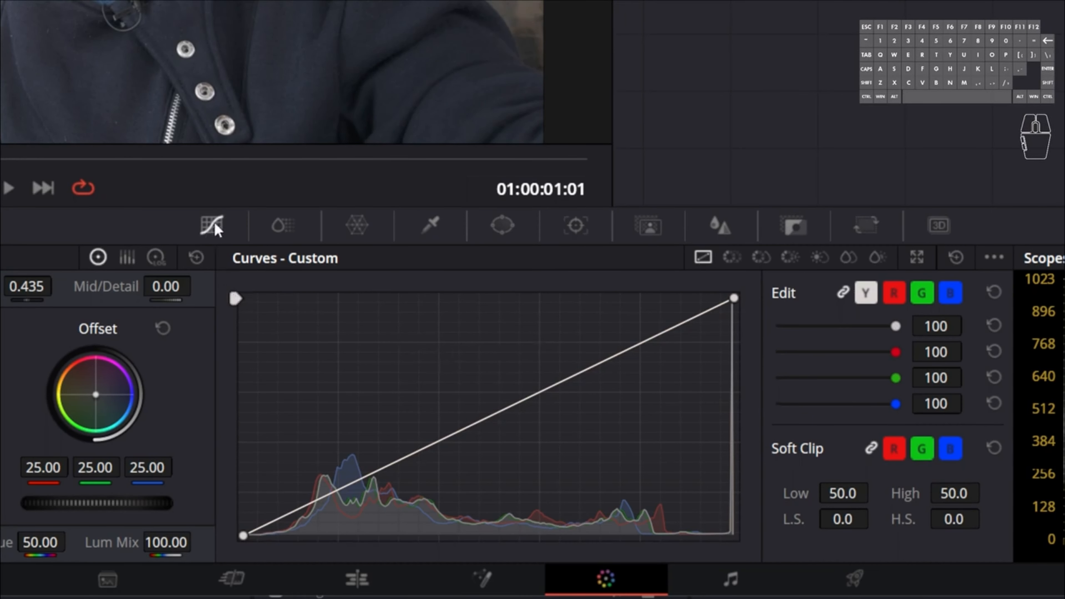
Look through the secondary grading tools from ColorSlice and Color Warper through Window, Magic Mask and Blur to Sizing
click(279, 229)
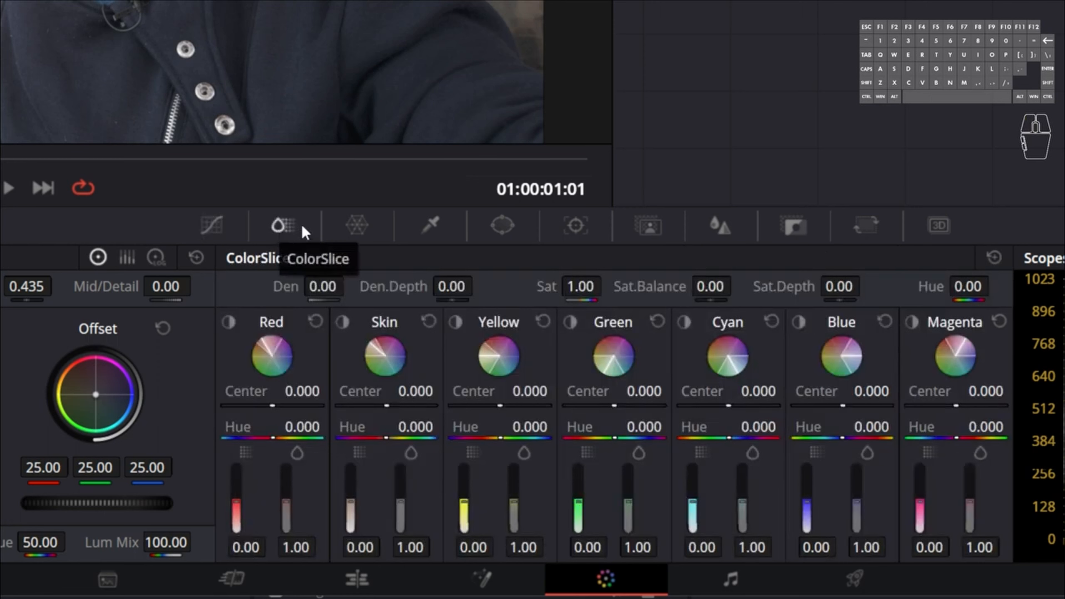
click(356, 228)
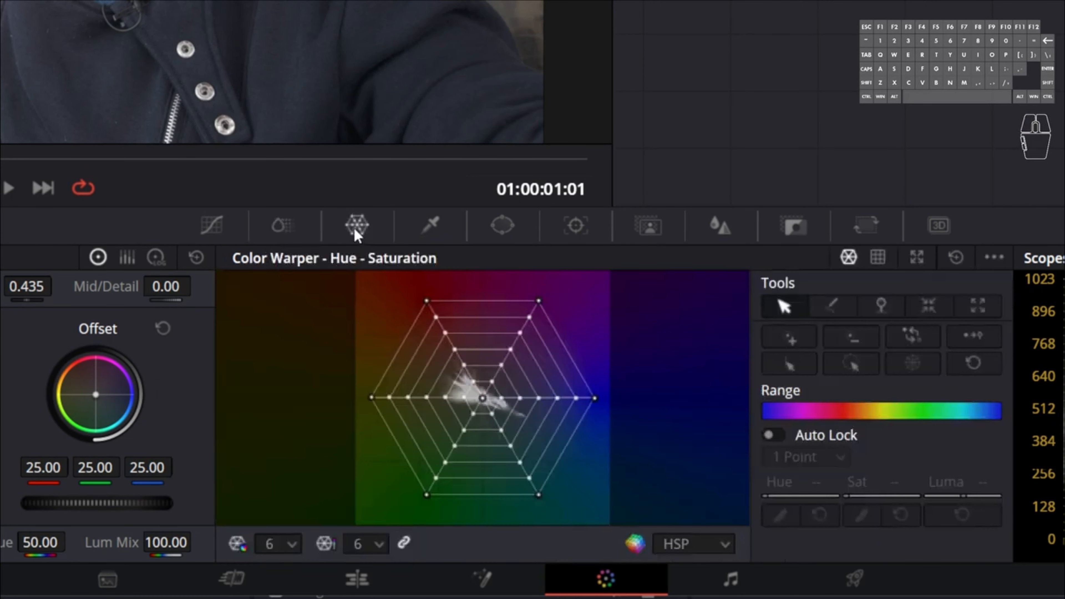
click(449, 232)
click(504, 227)
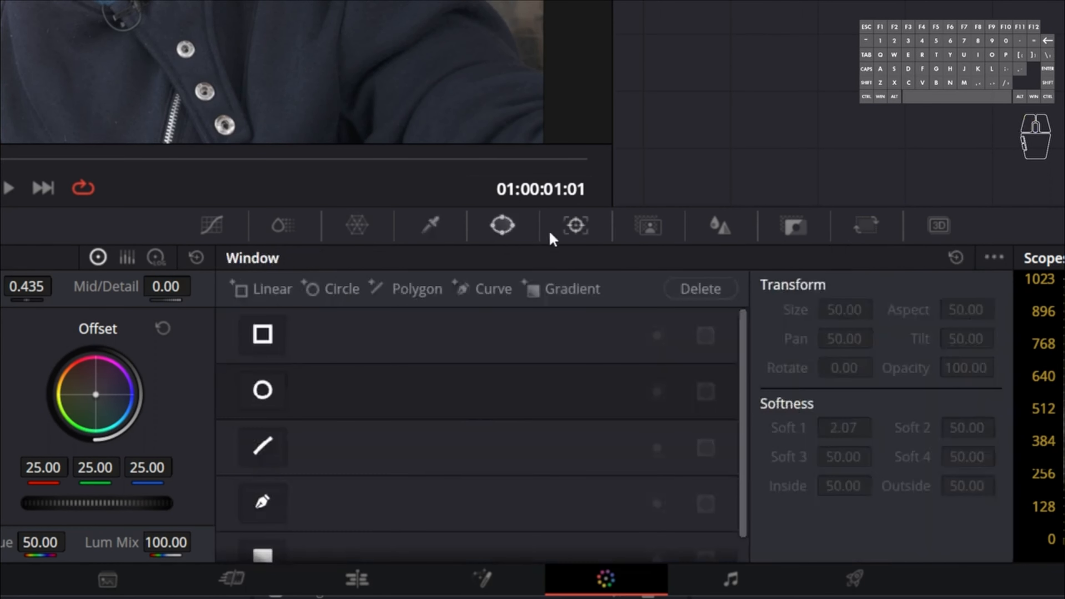
click(569, 236)
click(649, 230)
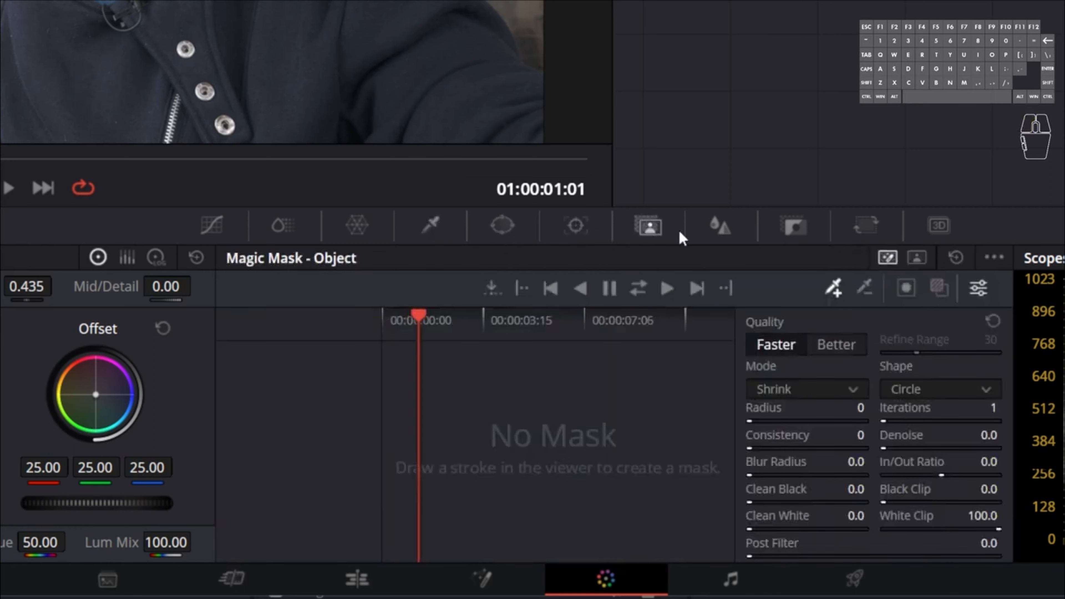
click(726, 233)
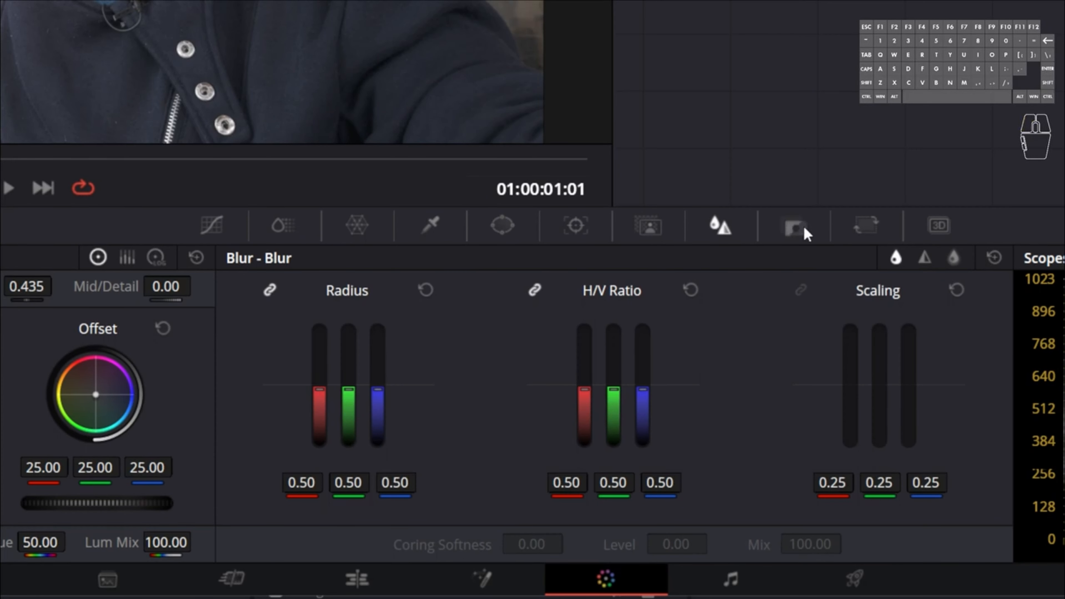
click(796, 227)
click(867, 225)
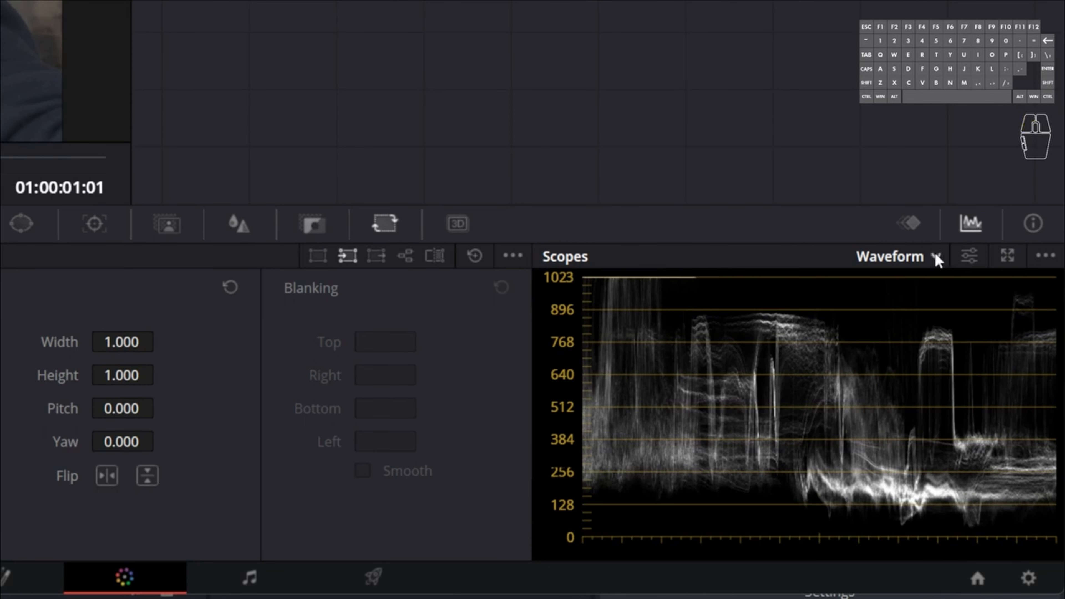
Compare the Parade, Waveform, Vectorscope, Histogram and CIE Chromaticity scopes, and finish with the scope set to Parade
click(939, 254)
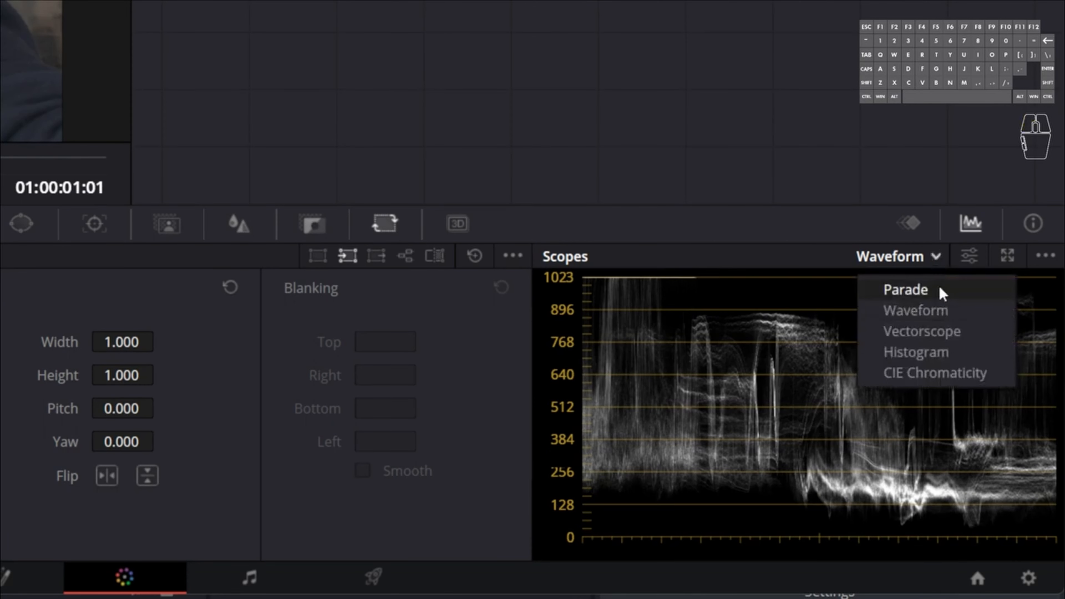
click(941, 288)
click(939, 254)
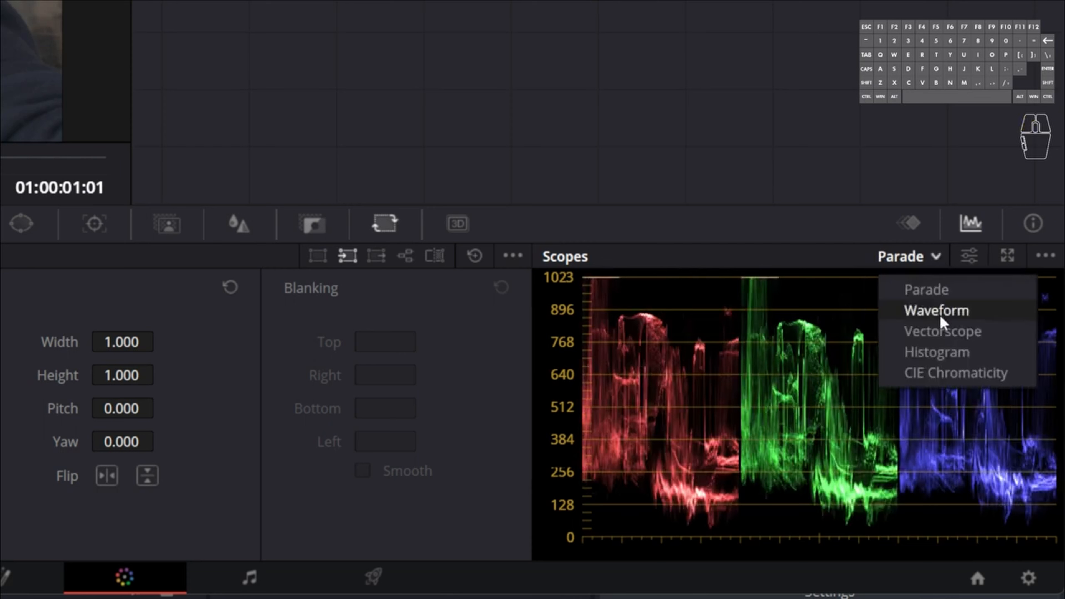
click(939, 314)
click(936, 257)
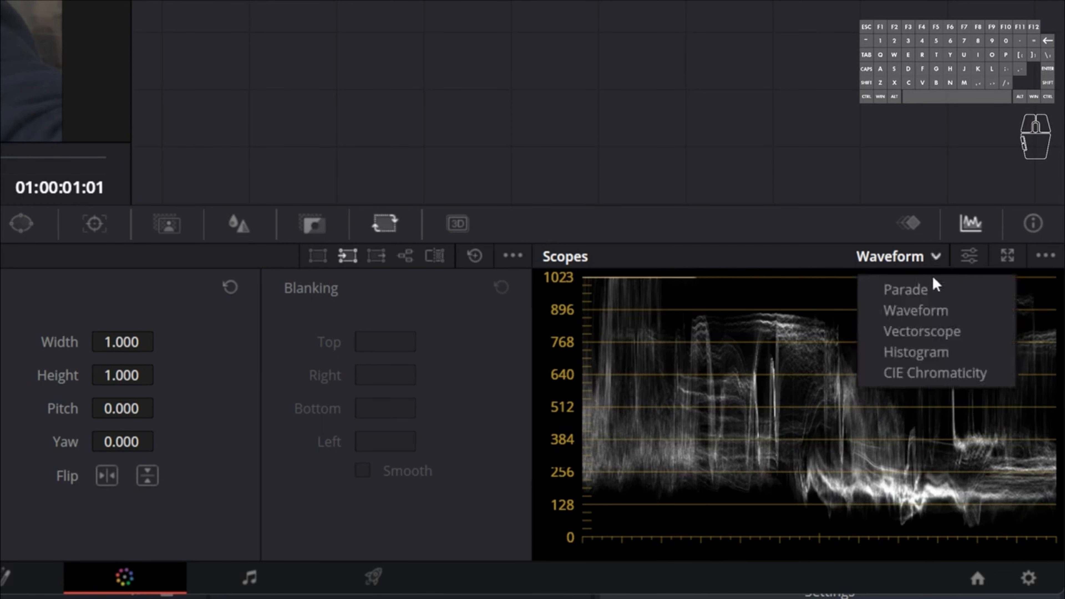
click(932, 333)
click(936, 257)
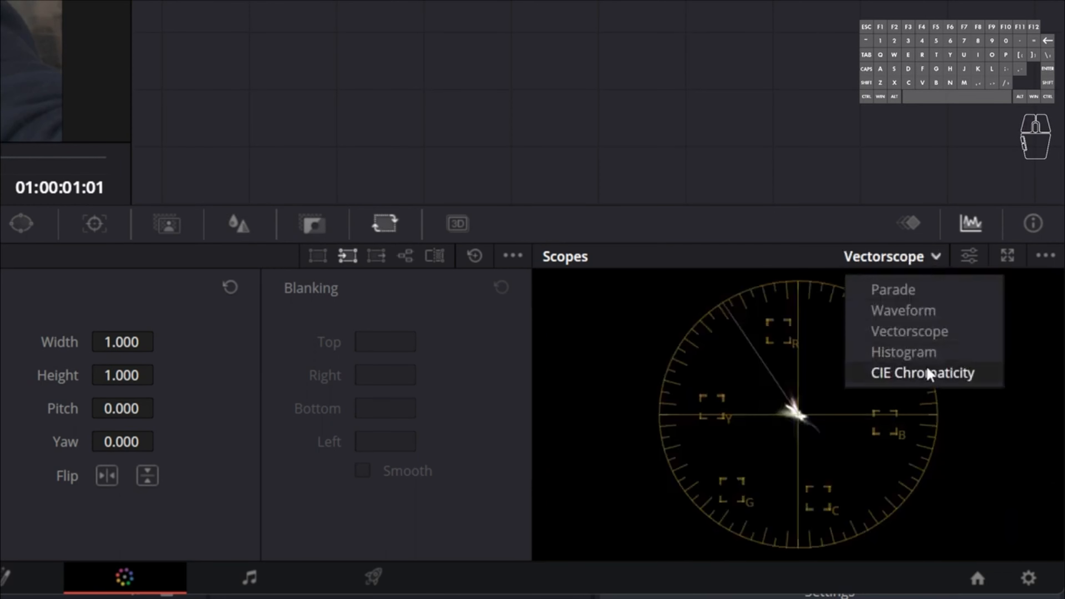
click(933, 355)
click(936, 257)
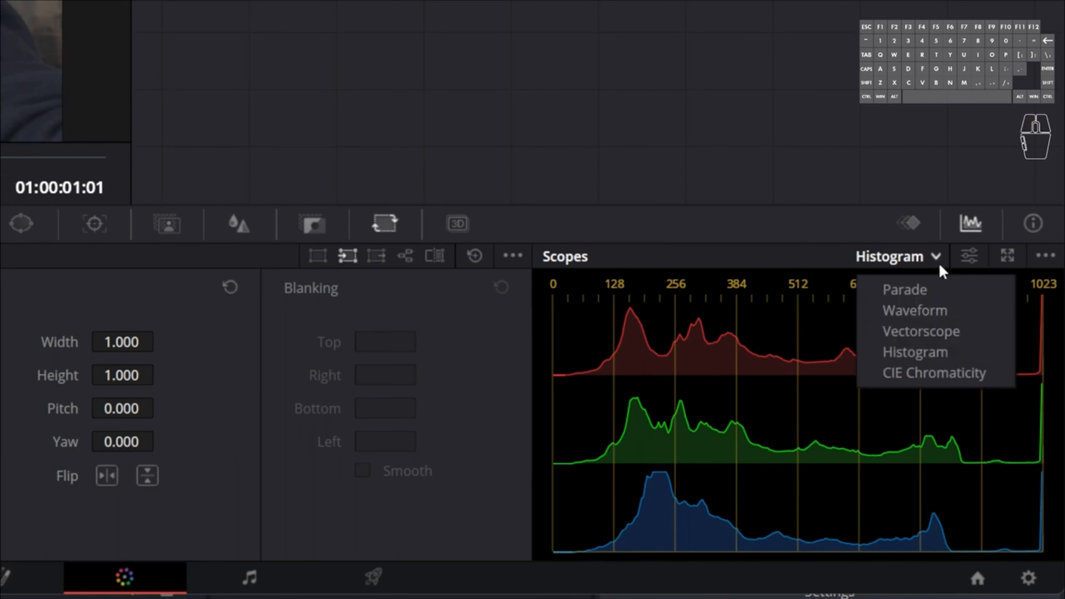
click(941, 379)
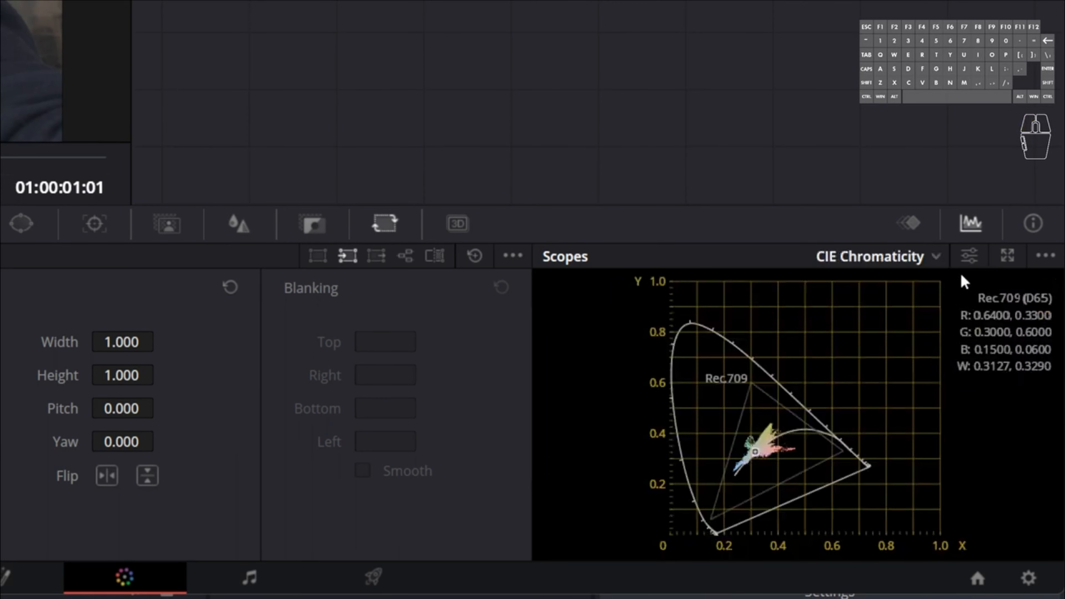
click(938, 256)
click(927, 289)
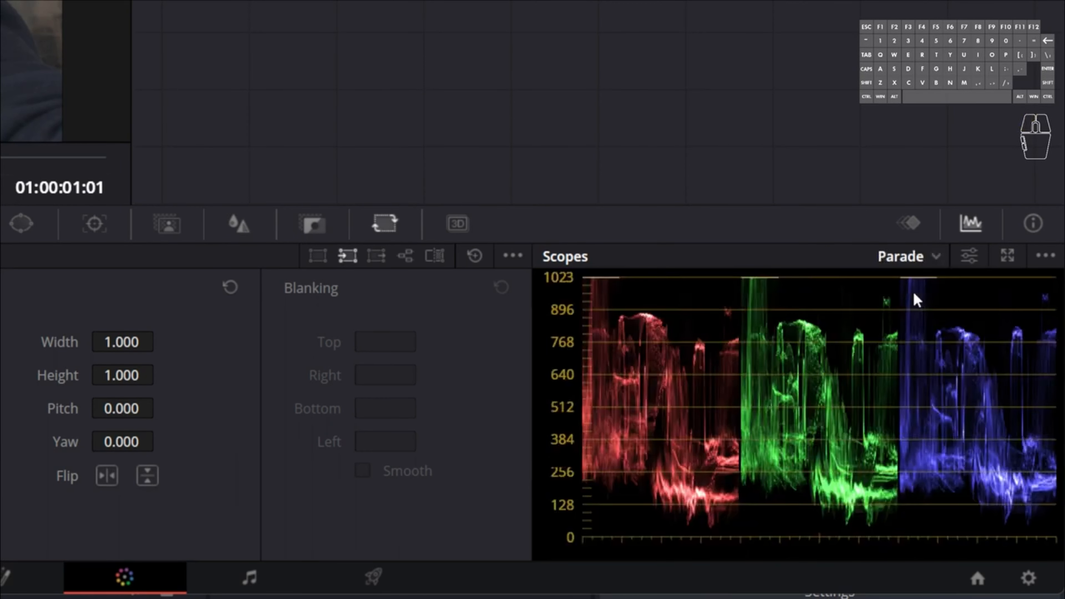
Examine the clip's keyframes and its clip and system info, and return to the scopes
click(906, 225)
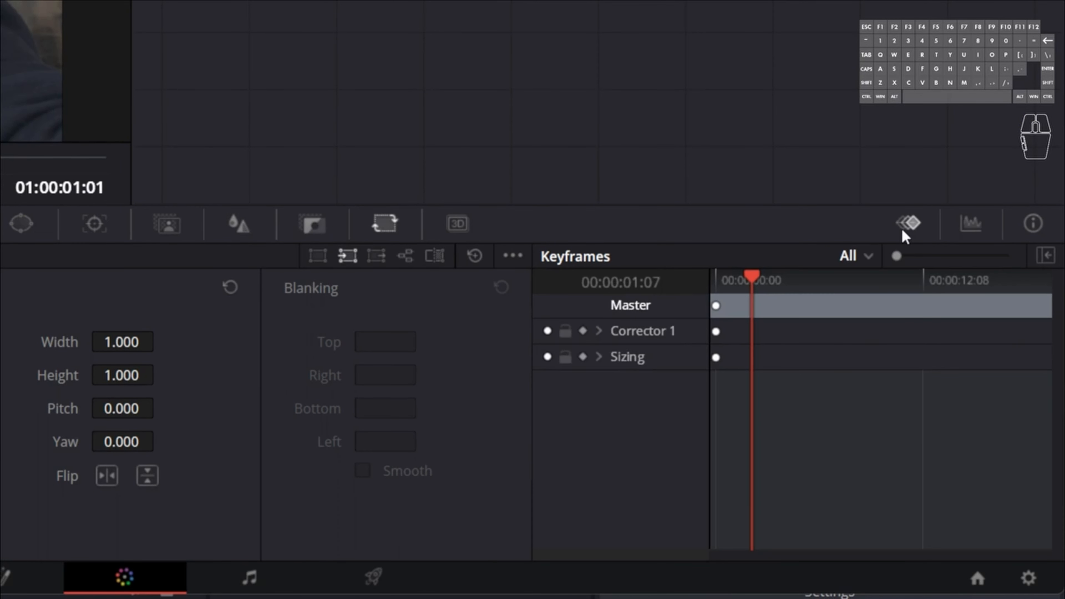
click(972, 227)
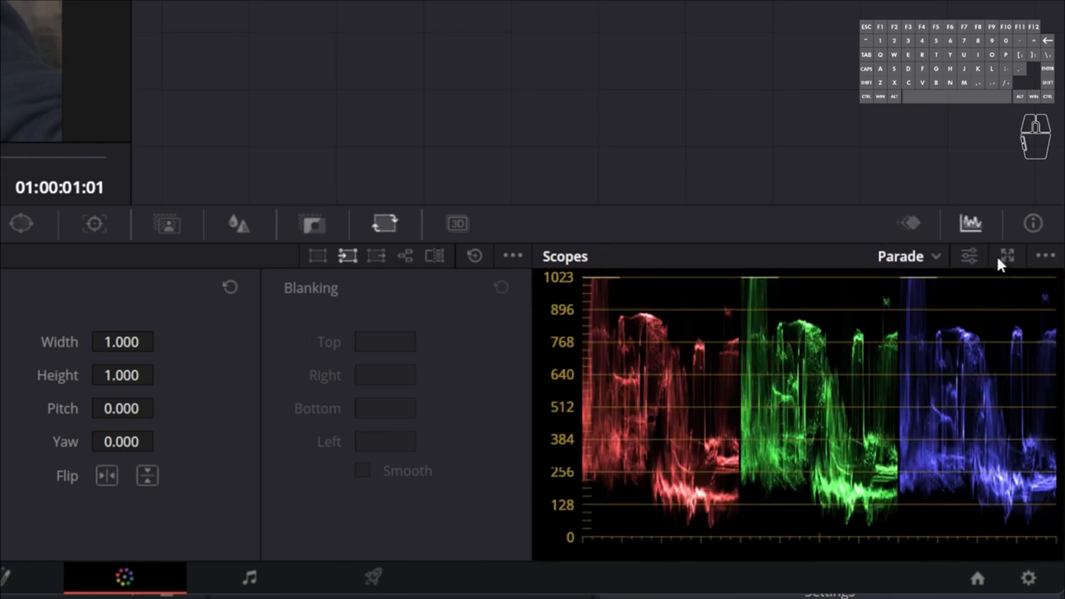
click(1031, 226)
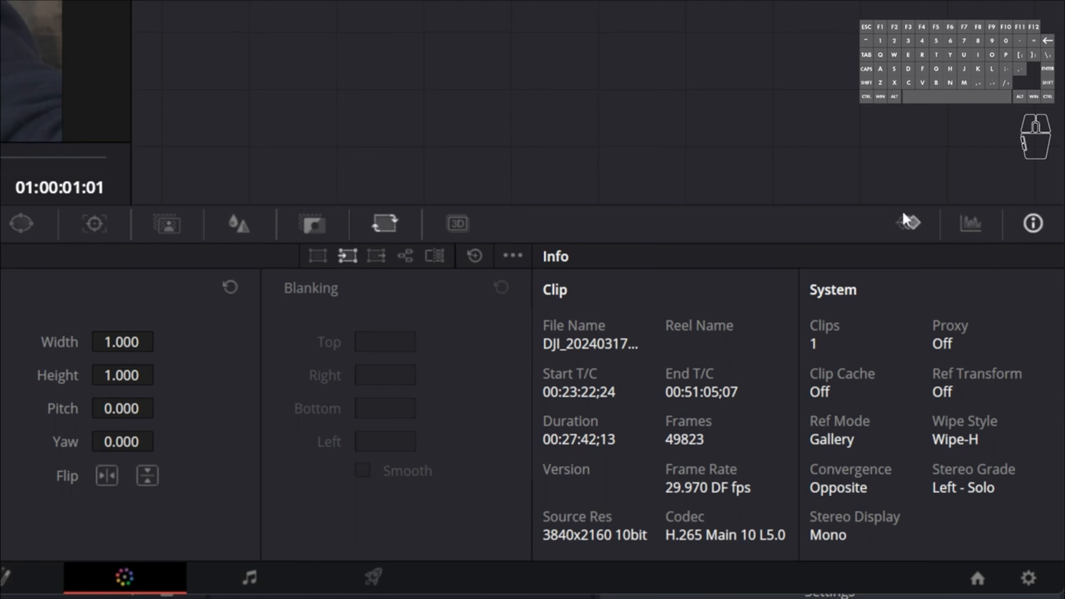
click(972, 226)
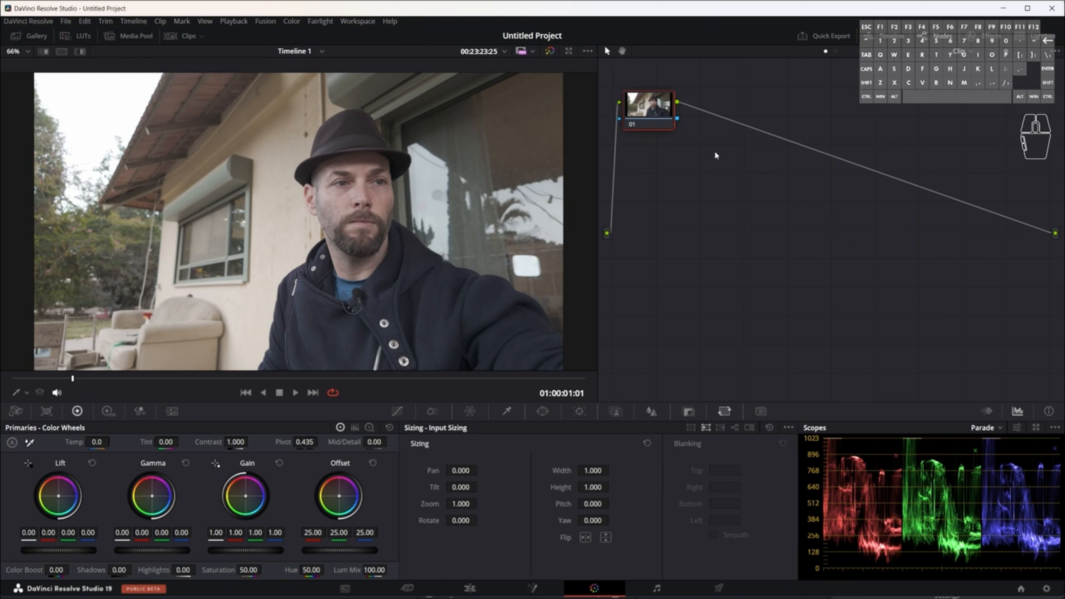
Move node 01 down in the node graph so it lies in line between the source and the output
drag(656, 124, 663, 263)
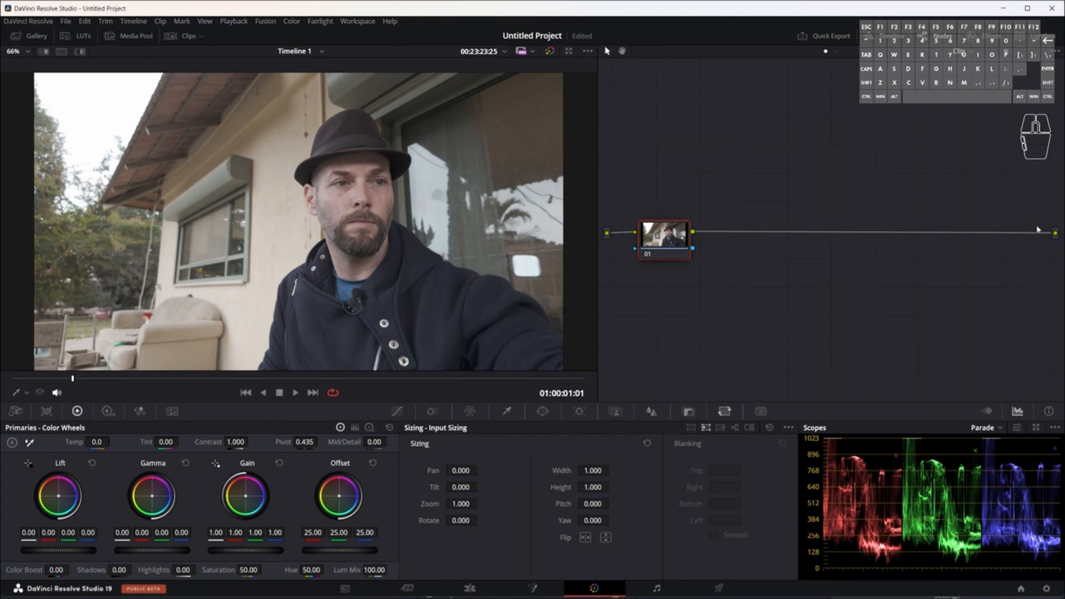
Add an alpha output to the node graph and remove it again
right_click(985, 271)
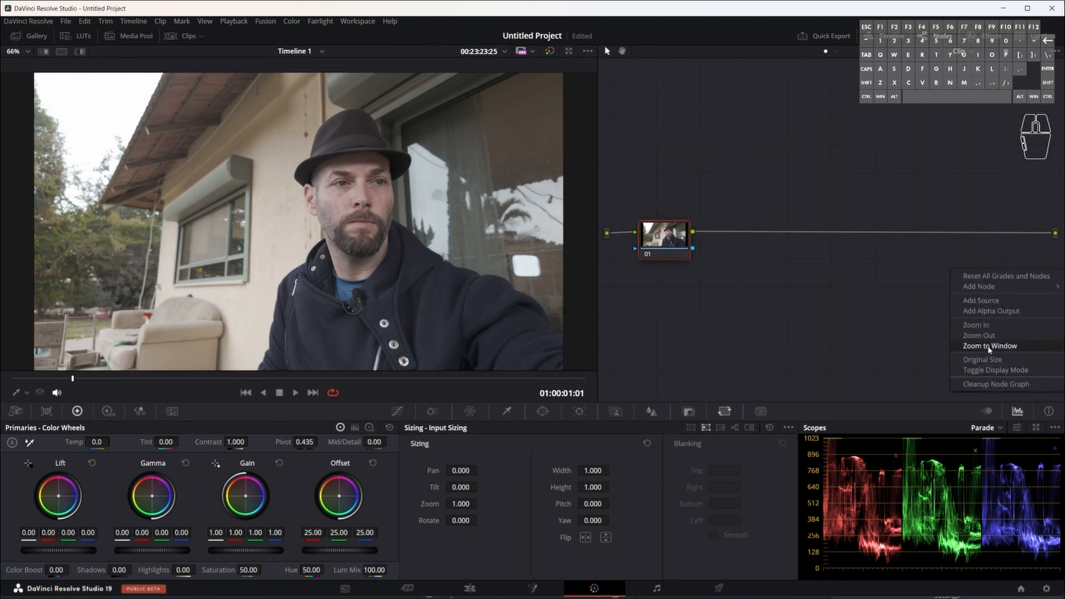
click(990, 313)
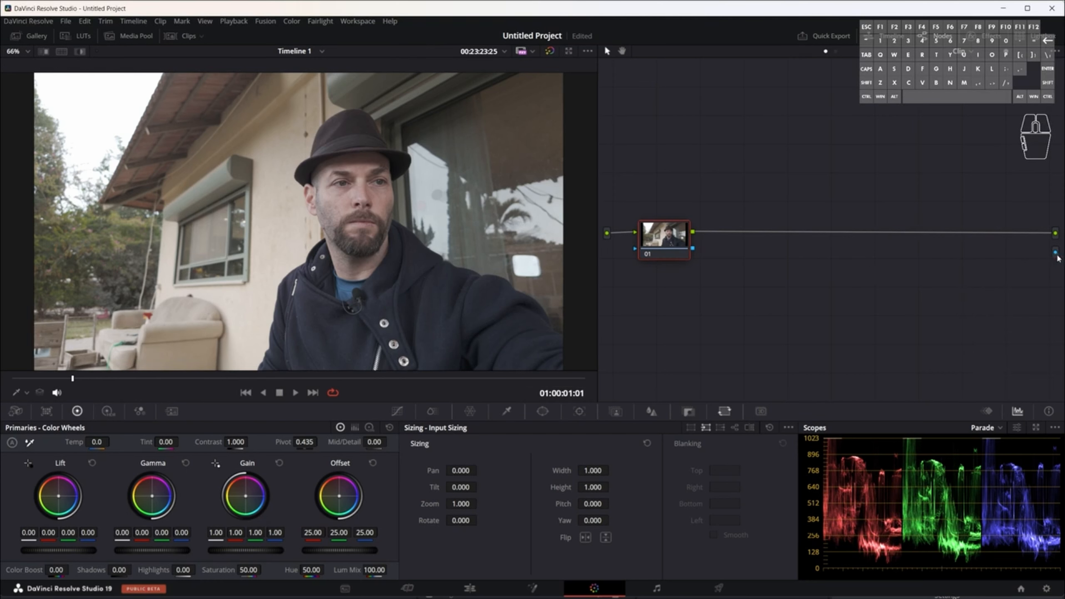
right_click(1025, 272)
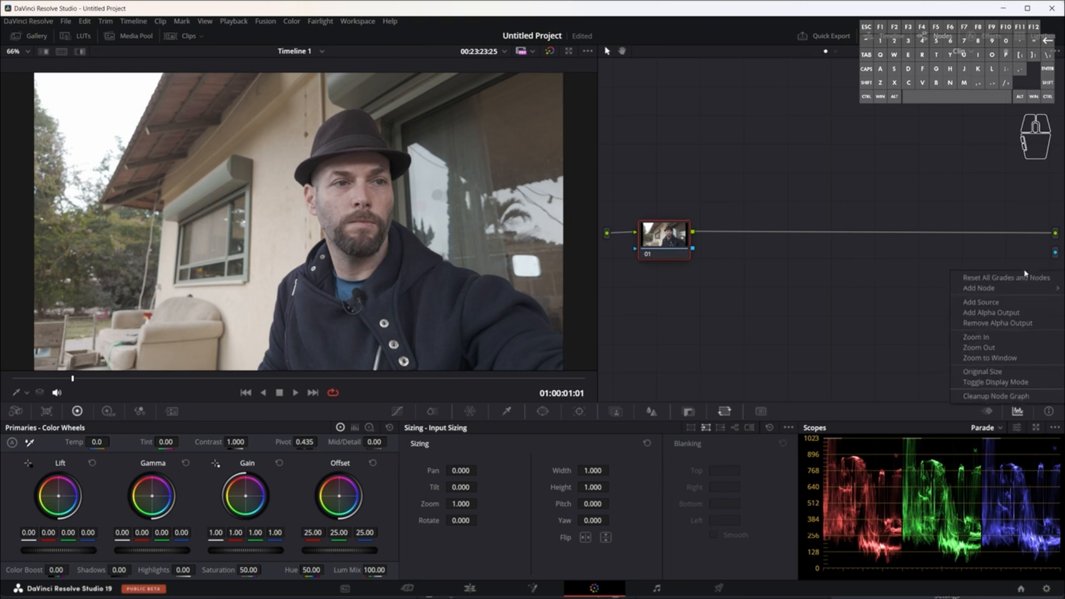
click(1023, 324)
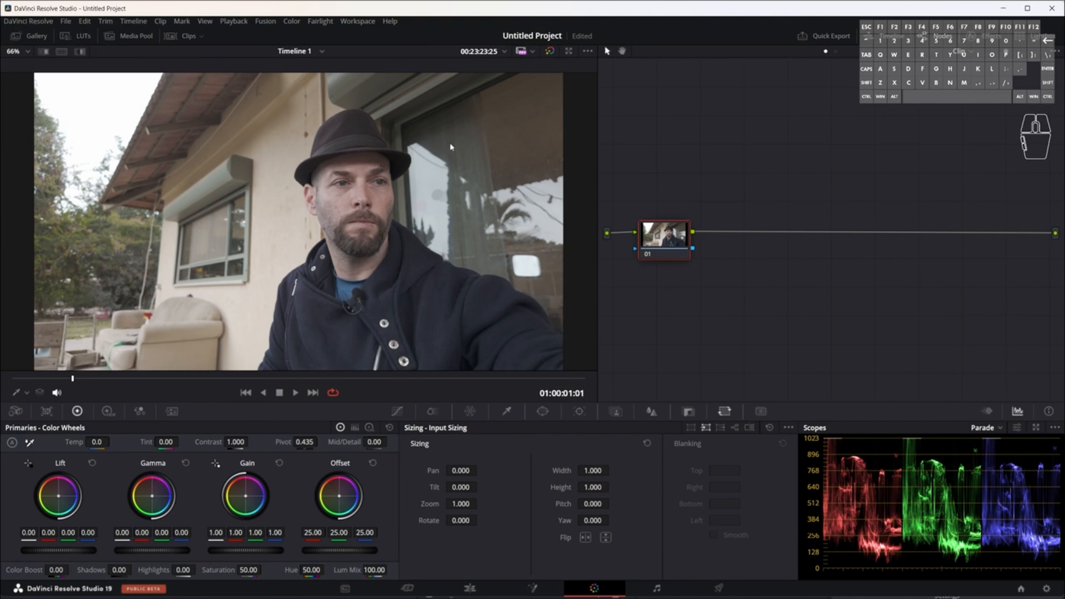
Look at the Gallery, LUTs, Media Pool and clip thumbnails, hide them again, and check the timeline-level node graph
click(35, 39)
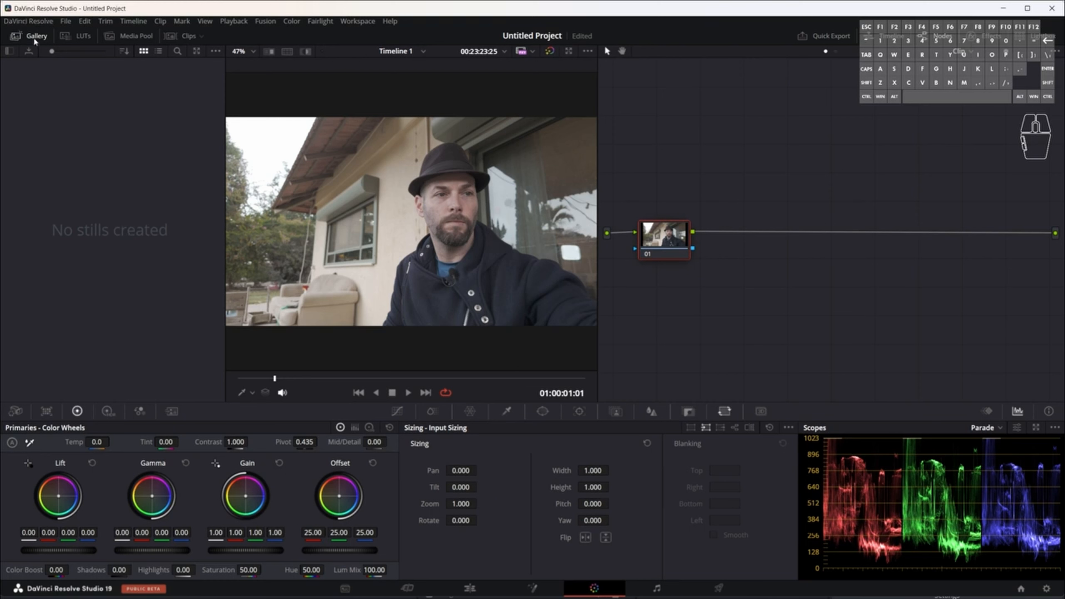
click(74, 36)
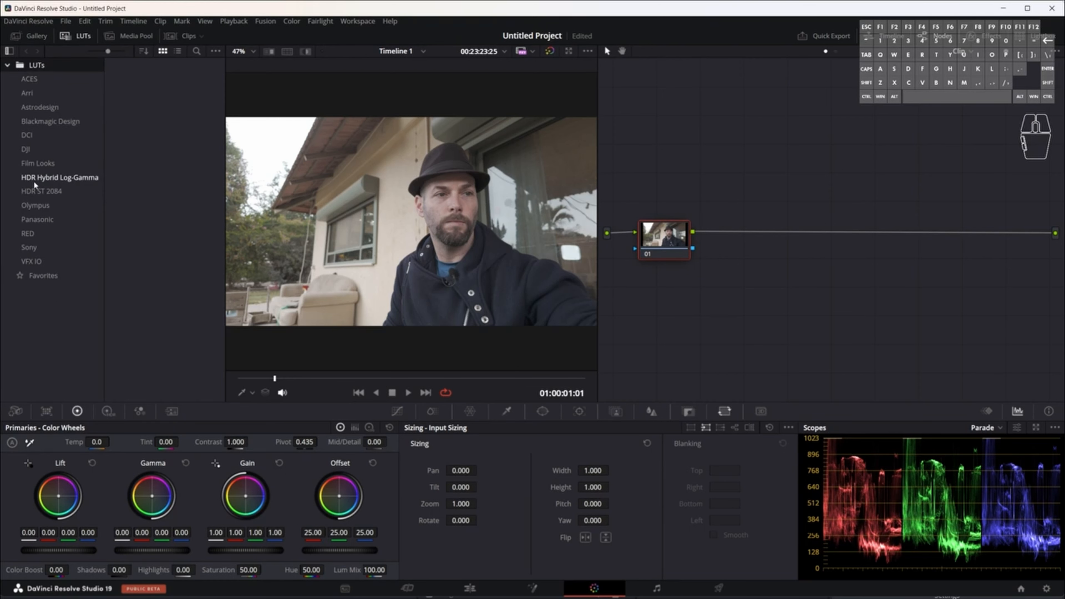
click(124, 37)
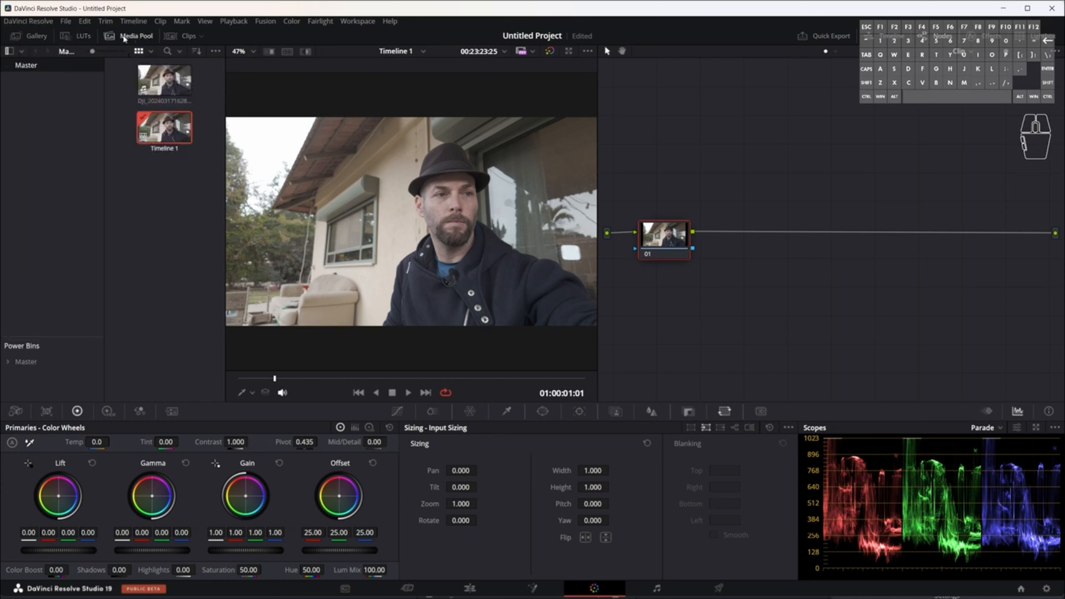
click(185, 36)
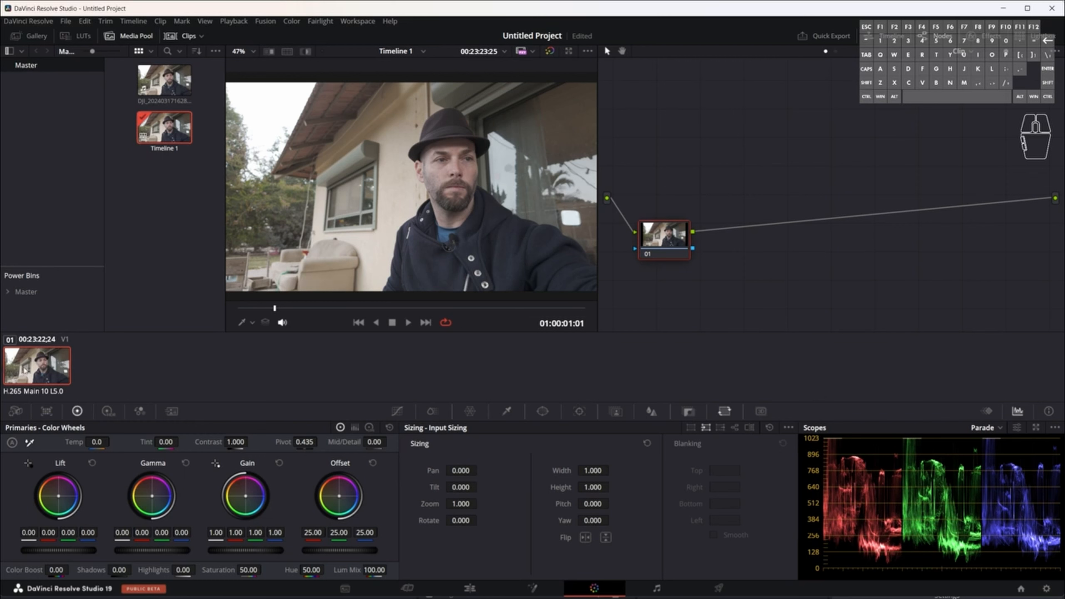
click(116, 39)
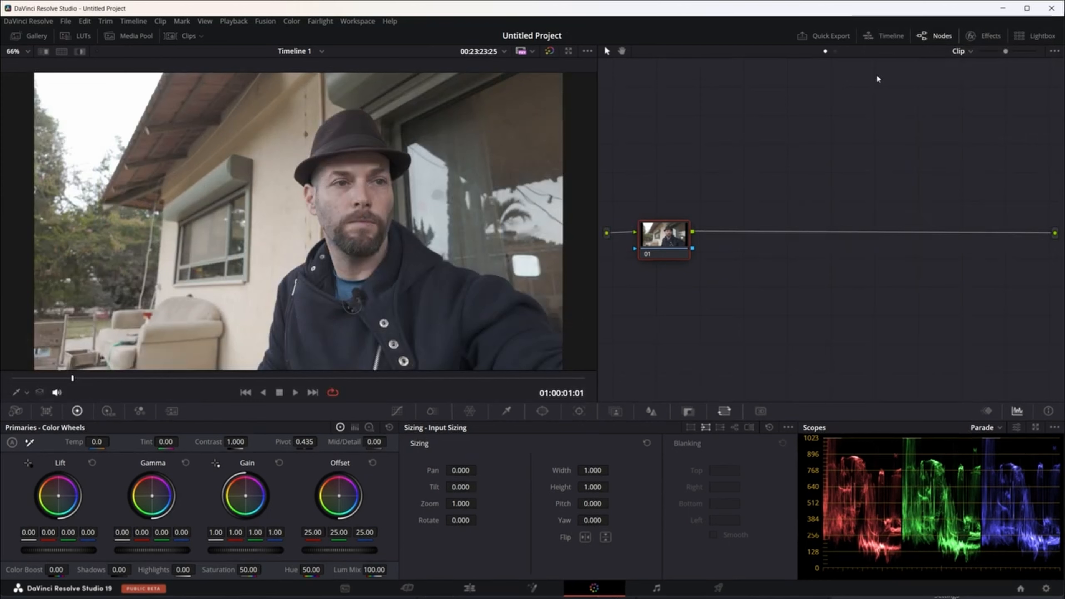
click(835, 51)
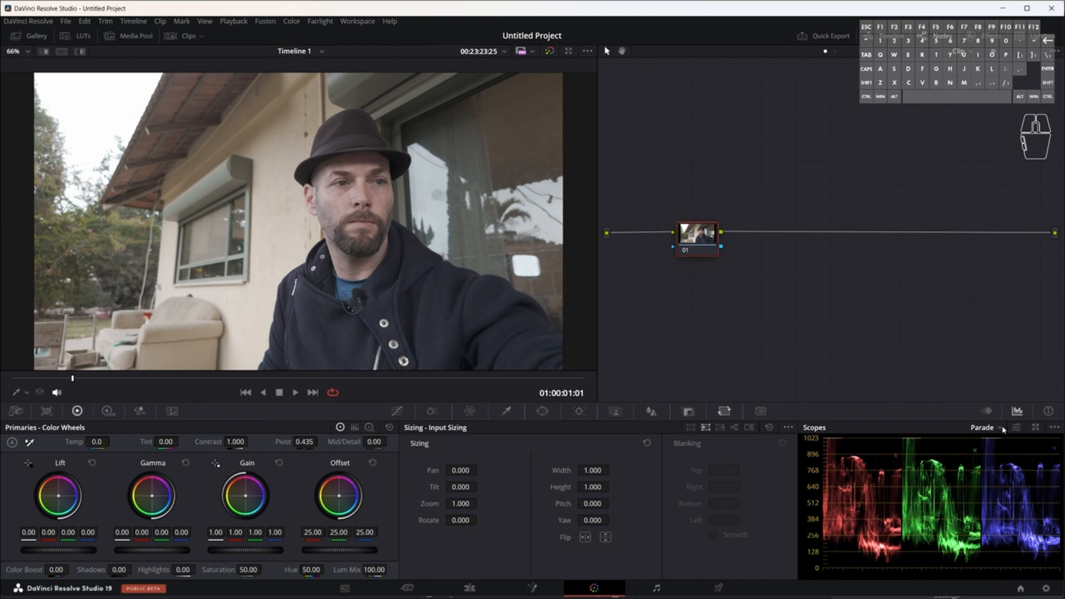
Switch the scopes to Waveform, float them in a separate window beside the viewed image, and move the playhead to 00:23:24:08
click(1001, 429)
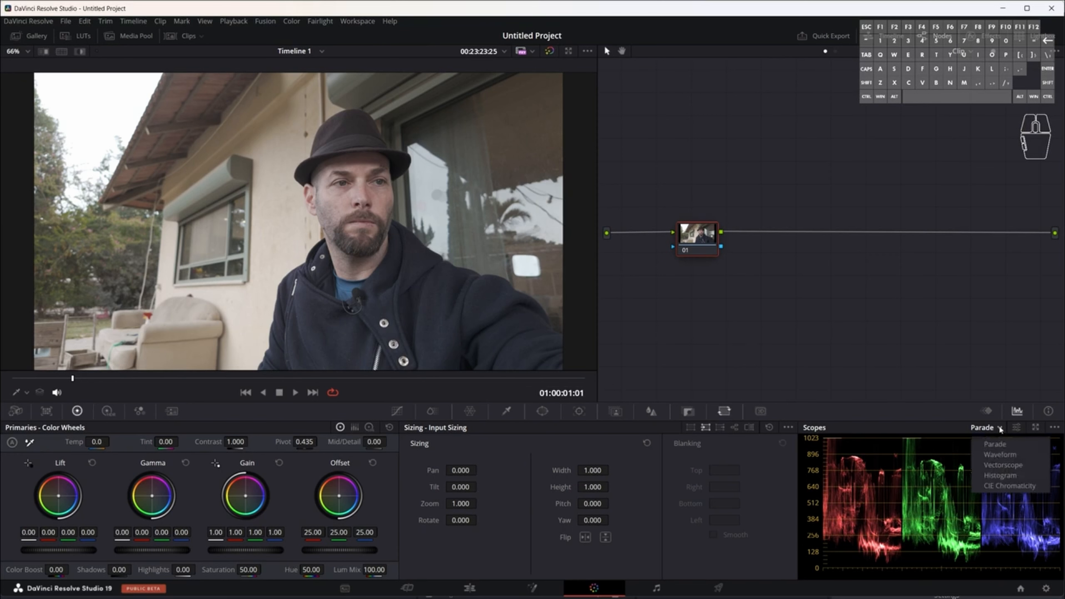
click(1009, 455)
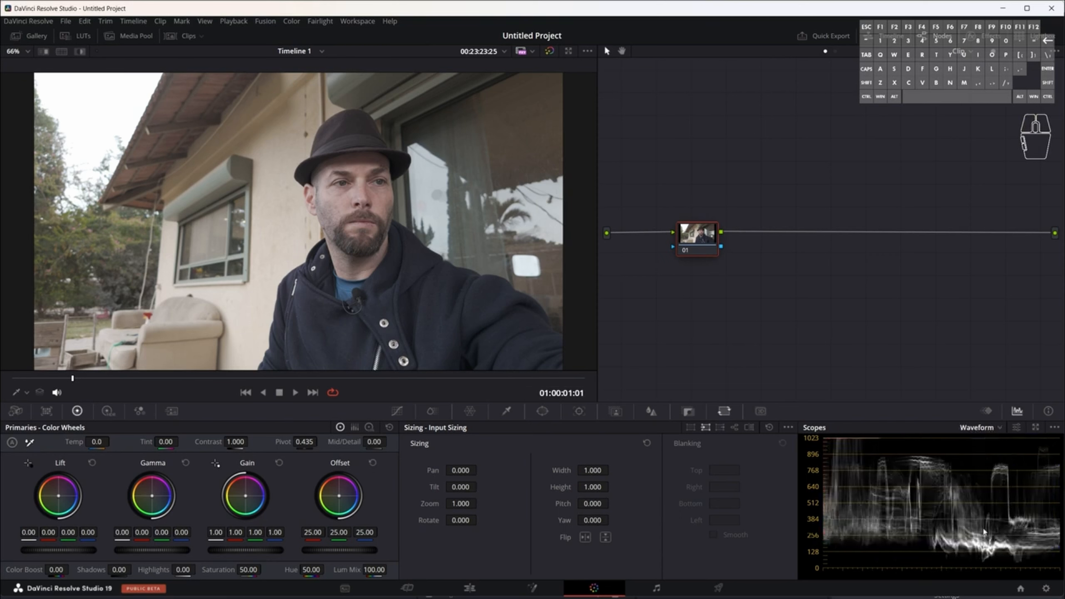
click(1036, 427)
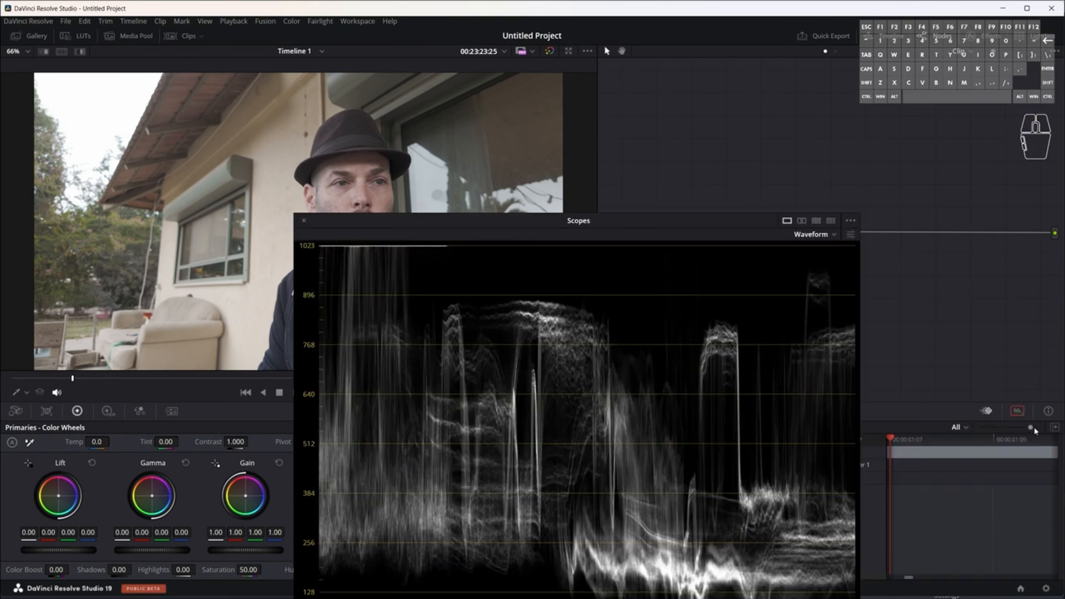
drag(541, 221, 746, 96)
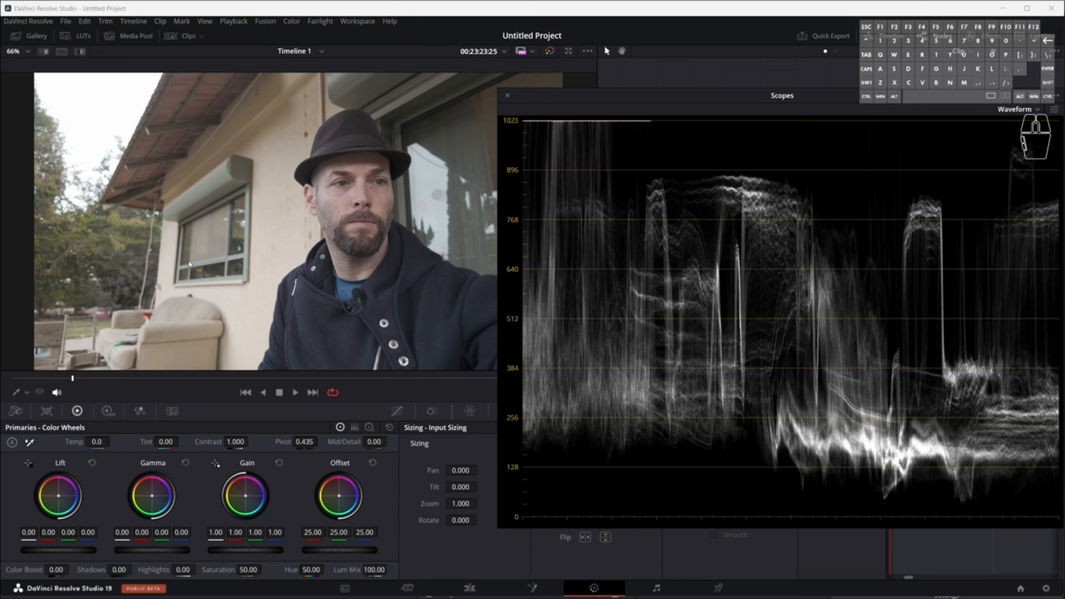
drag(72, 377, 100, 388)
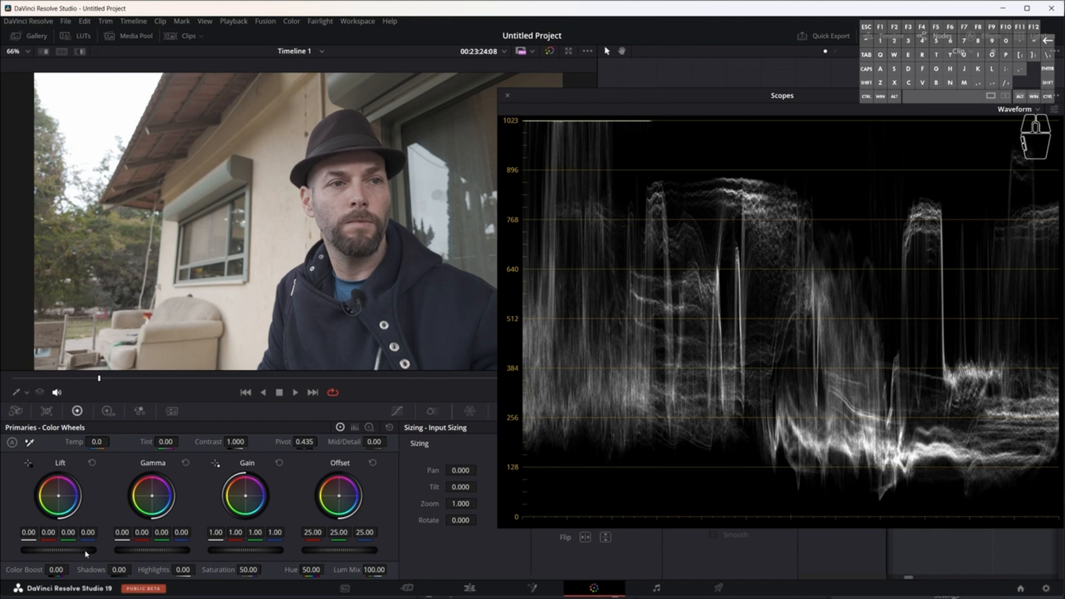
Set the clip's primary color wheels to Lift -0.10, Gamma 0.08 and Gain 0.92, using the waveform as a guide
mouse_move(85, 551)
mouse_down()
mouse_move(62, 551)
mouse_move(94, 557)
mouse_up()
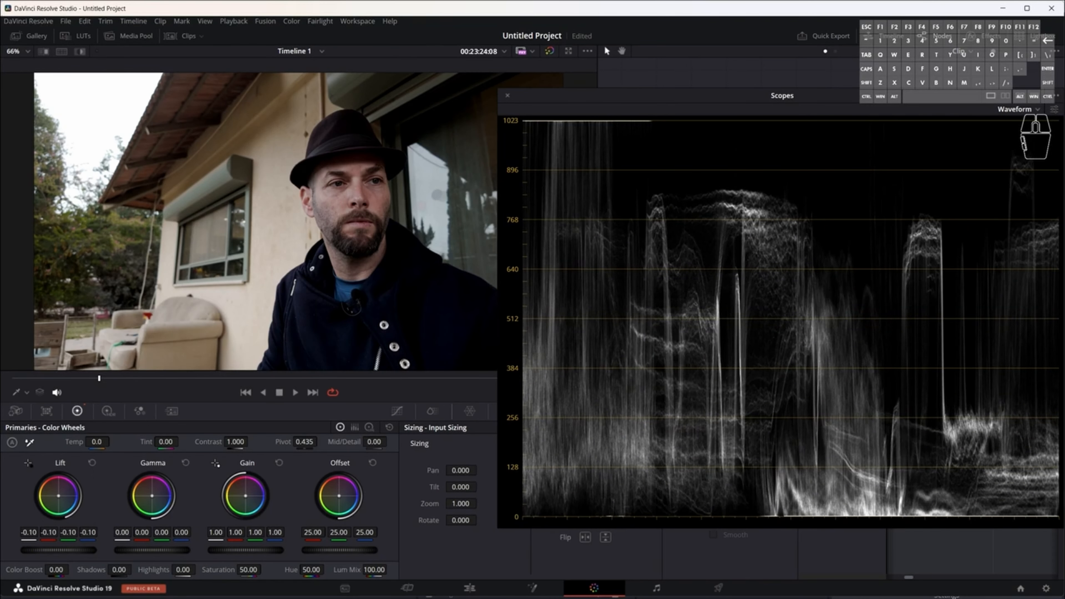
mouse_move(130, 551)
mouse_down()
mouse_move(158, 551)
mouse_move(146, 550)
mouse_up()
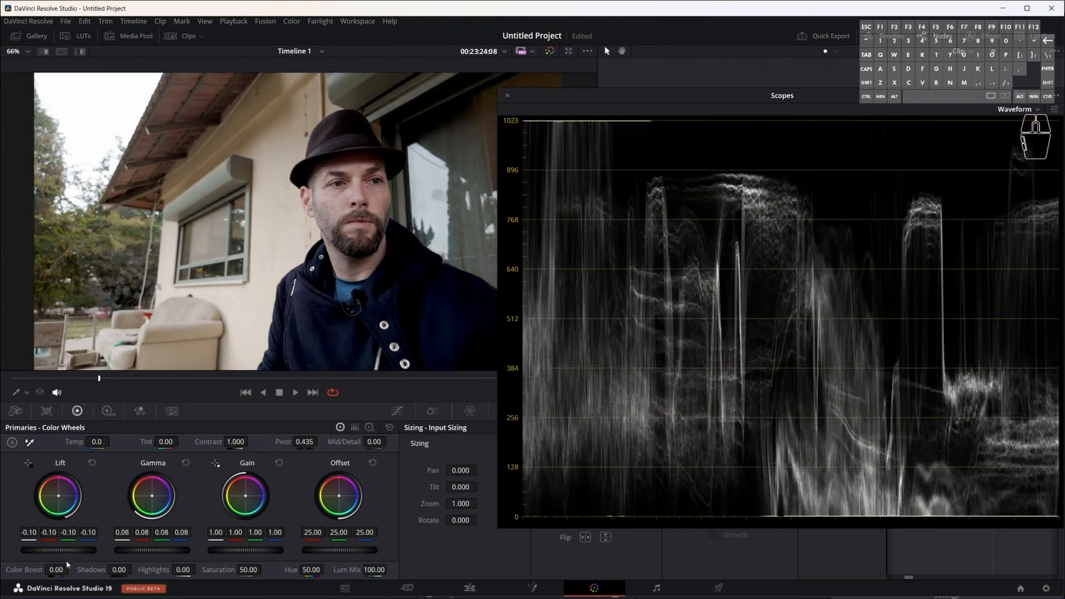
mouse_move(230, 552)
mouse_down()
mouse_move(268, 552)
mouse_move(222, 552)
mouse_up()
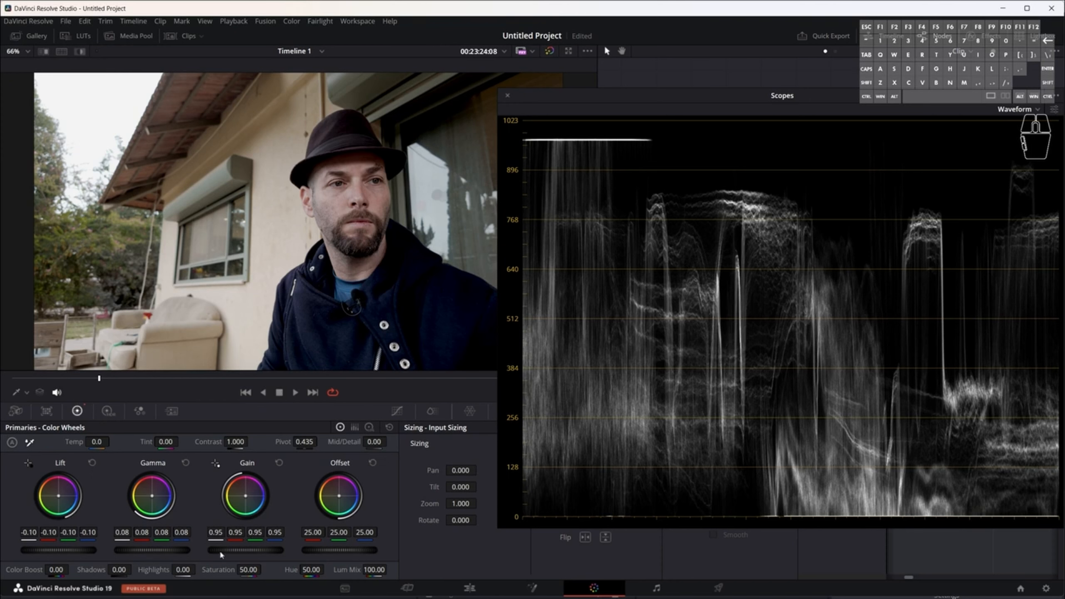
mouse_move(220, 552)
mouse_down()
mouse_move(260, 552)
mouse_move(222, 552)
mouse_up()
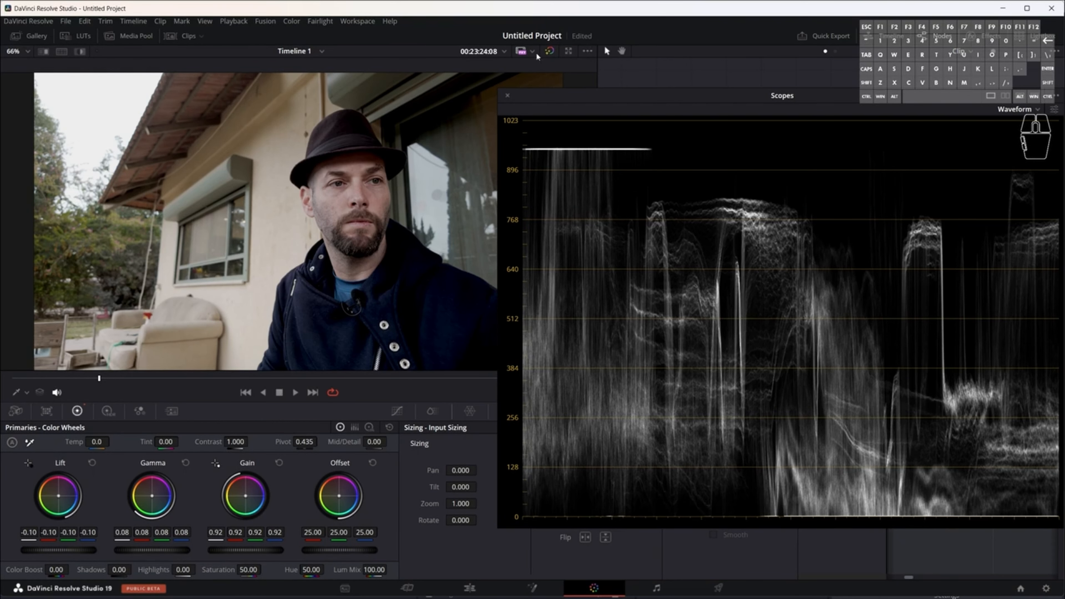
Compare the image with its grade bypassed, turn the grade back on, and raise Offset to 28.20
click(549, 52)
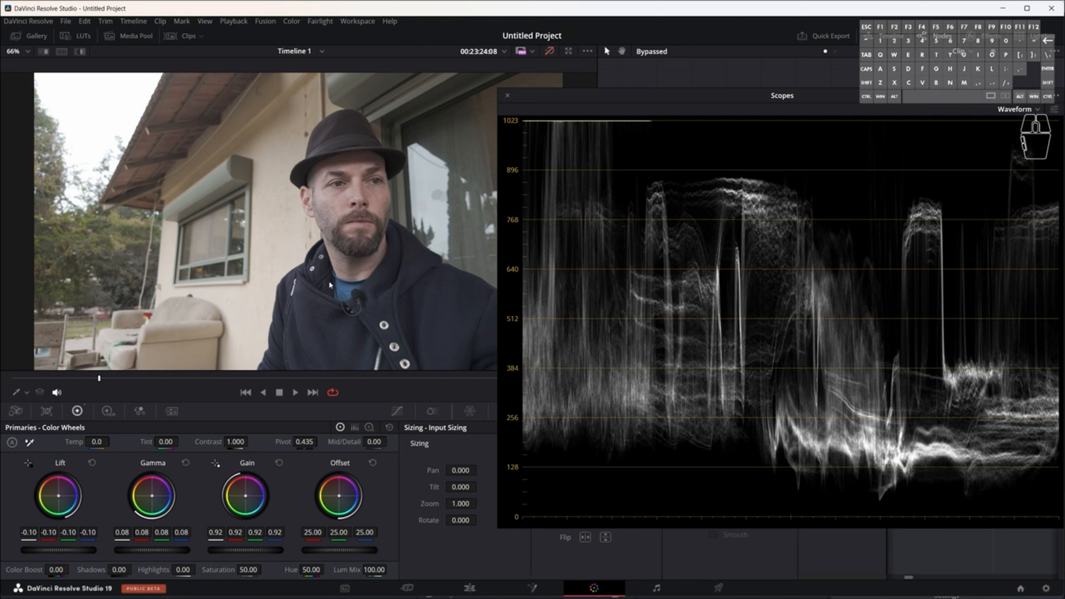
click(549, 51)
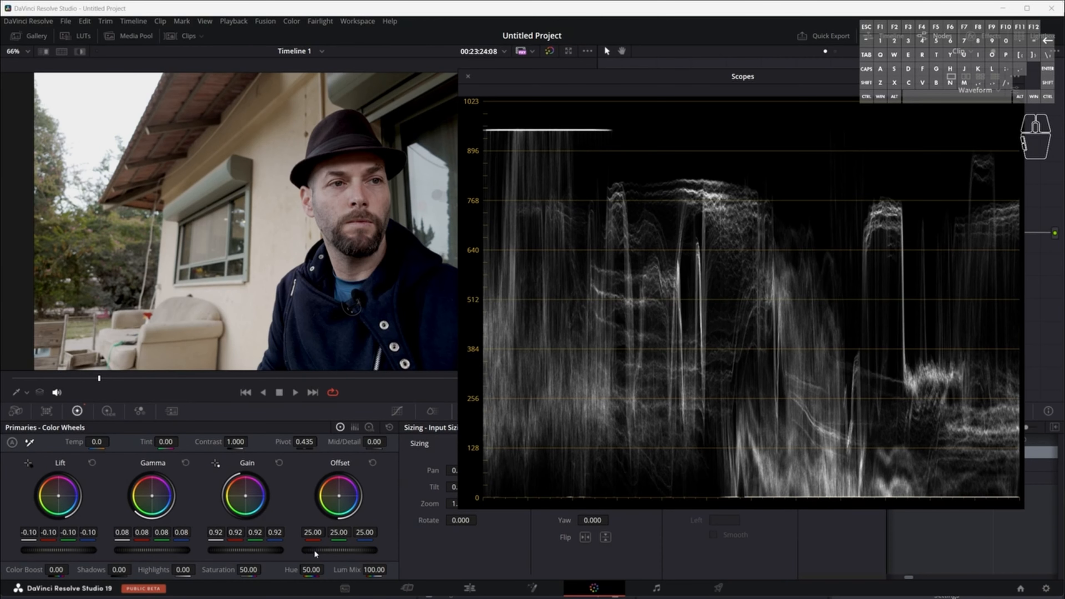
mouse_move(314, 551)
mouse_down()
mouse_move(379, 551)
mouse_move(268, 551)
mouse_move(295, 550)
mouse_up()
mouse_move(339, 550)
mouse_down()
mouse_move(327, 550)
mouse_move(348, 565)
mouse_up()
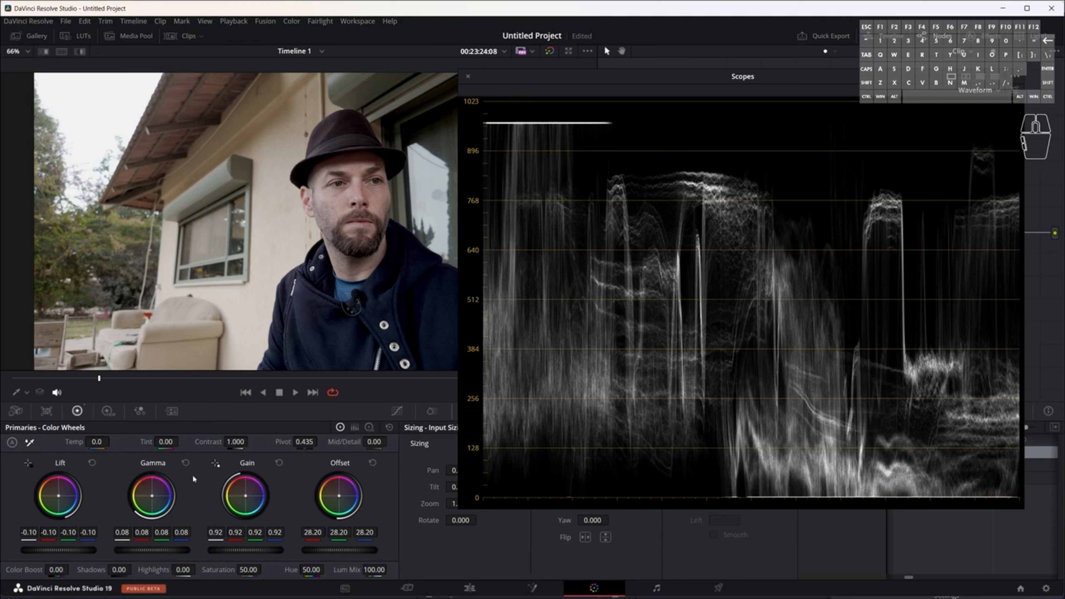
Try a contrast of 1.478 with the pivot at 0.779, and reset contrast and pivot to their defaults
drag(235, 442, 251, 441)
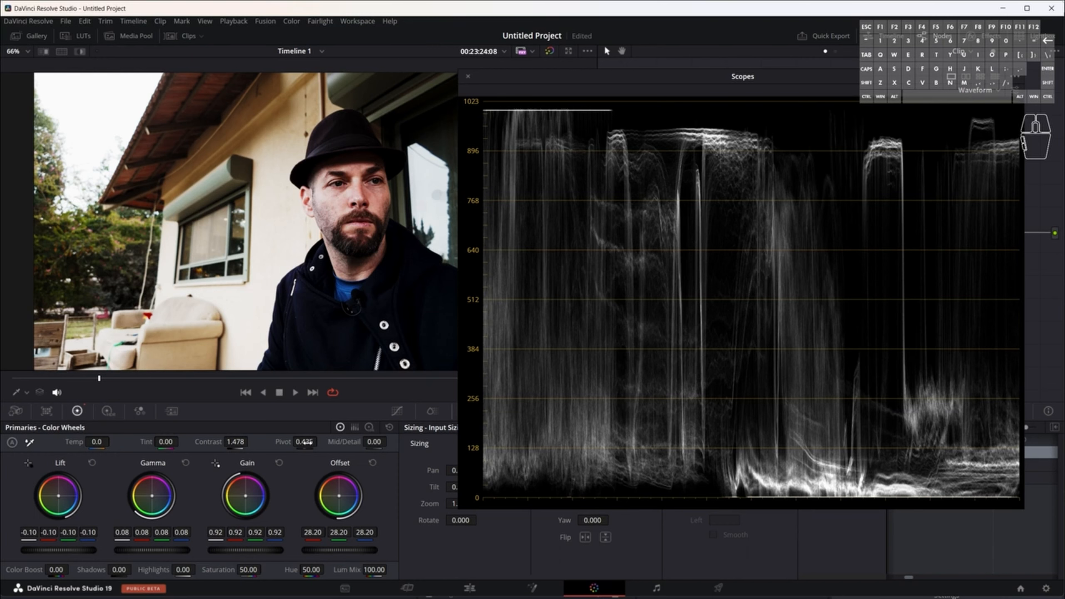
drag(304, 442, 369, 442)
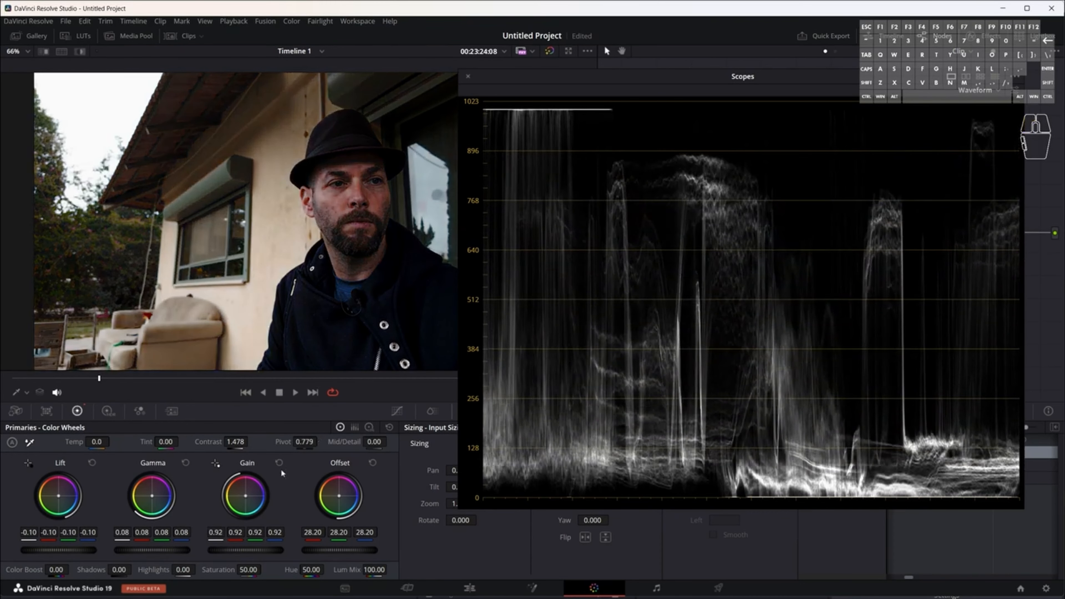
drag(304, 442, 263, 442)
double_click(209, 442)
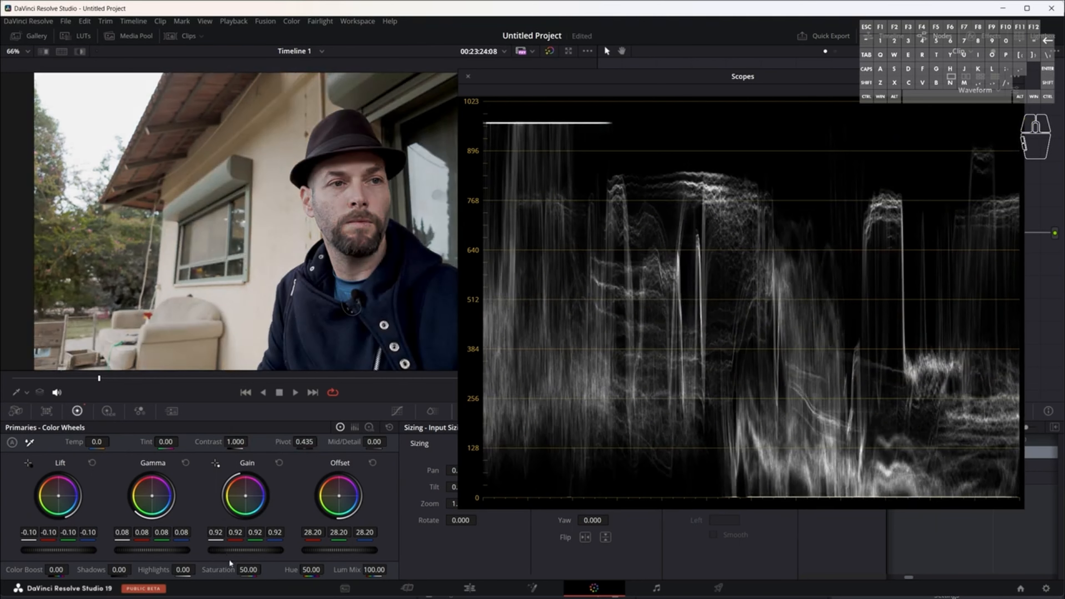
Set Shadows to 18.00 and adjust the Highlights of the clip
mouse_move(119, 570)
mouse_down()
mouse_move(134, 569)
mouse_move(118, 573)
mouse_up()
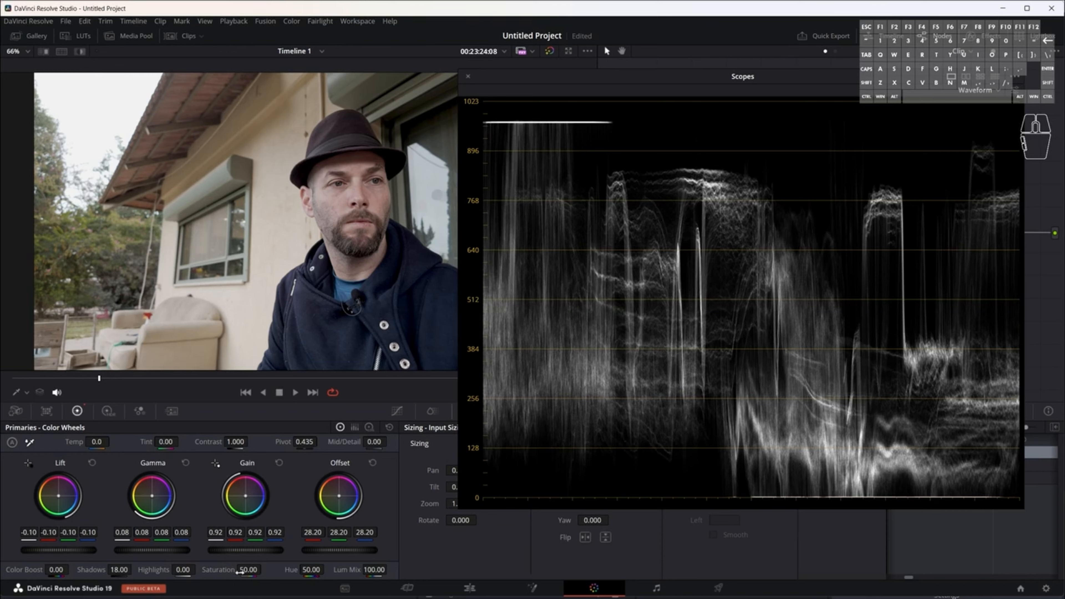
drag(178, 573, 199, 569)
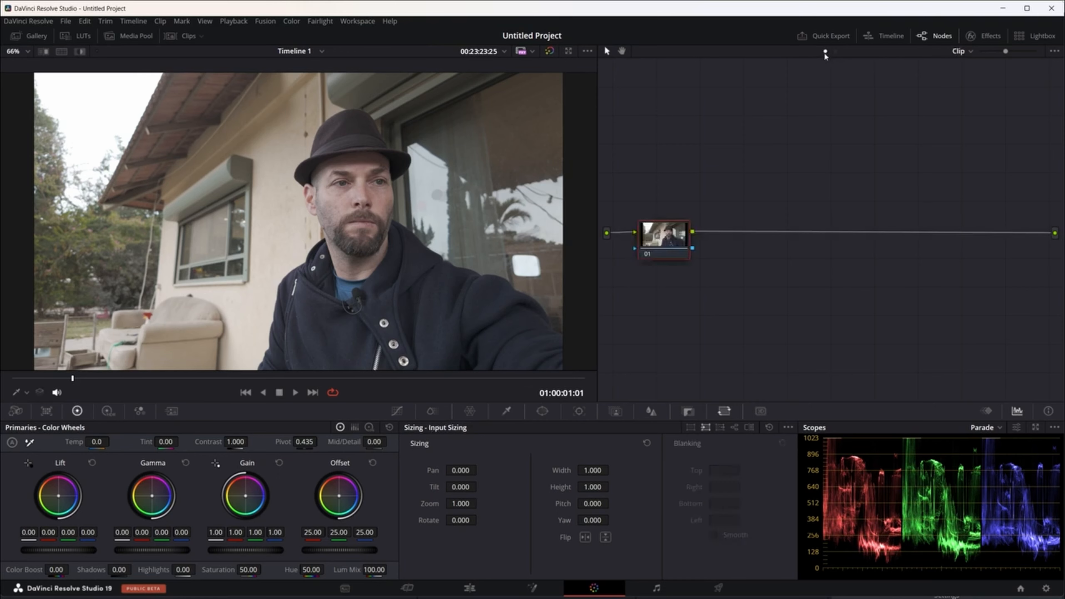
Check the timeline-level node graph, return to the clip-level nodes, and reduce the display size of the node graph
click(968, 53)
click(978, 76)
click(963, 51)
click(970, 65)
mouse_move(1006, 50)
mouse_down()
mouse_move(1019, 52)
mouse_move(980, 51)
mouse_move(1018, 52)
mouse_move(990, 53)
mouse_up()
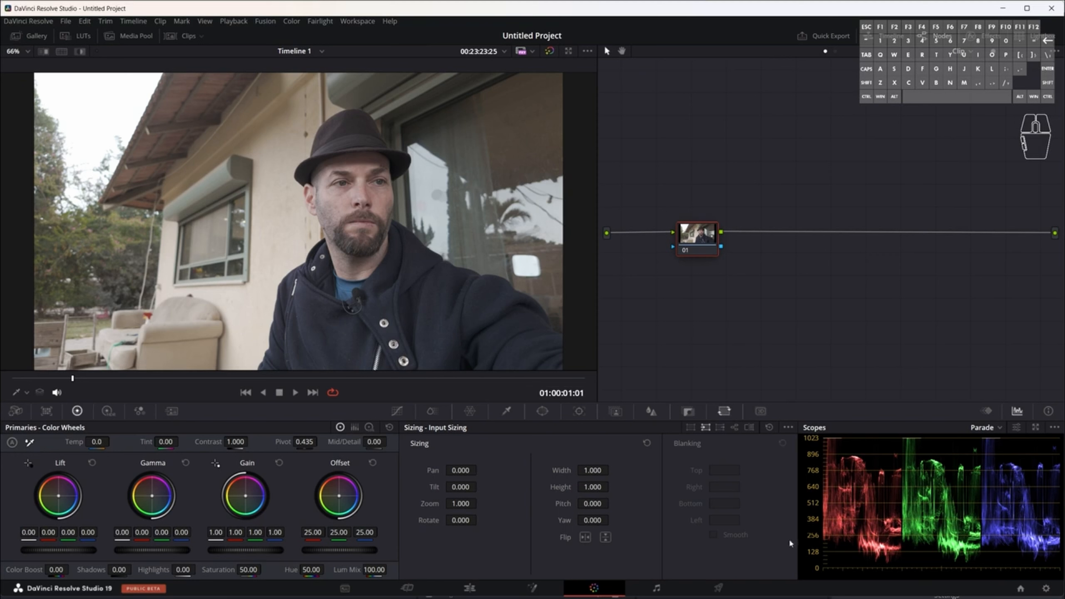
Switch the scopes from Parade to Waveform and try the Colorize option in the waveform's display settings
click(1001, 429)
click(1008, 454)
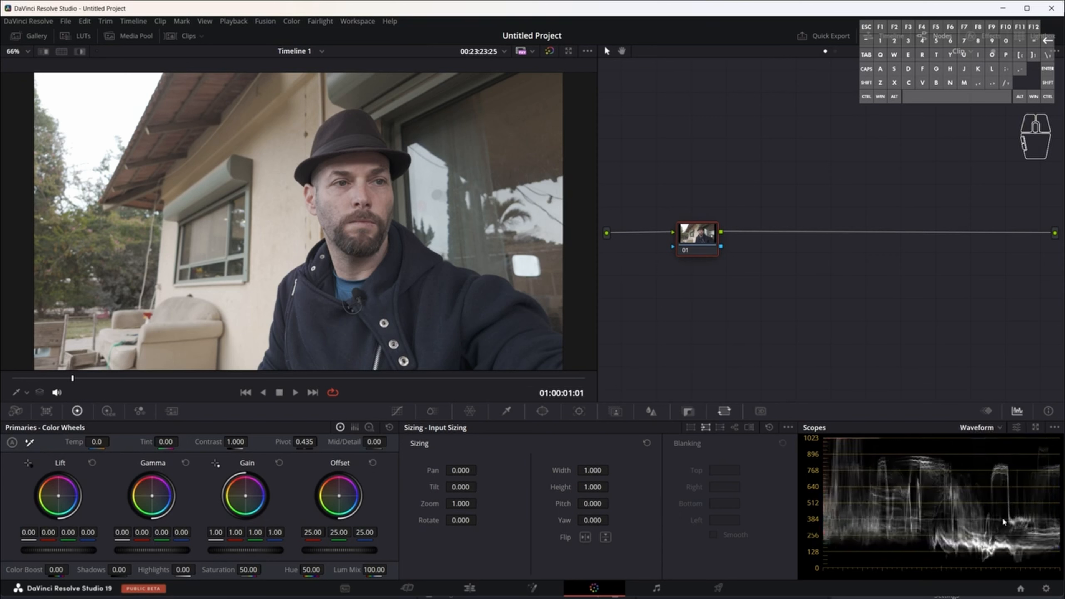
click(1018, 428)
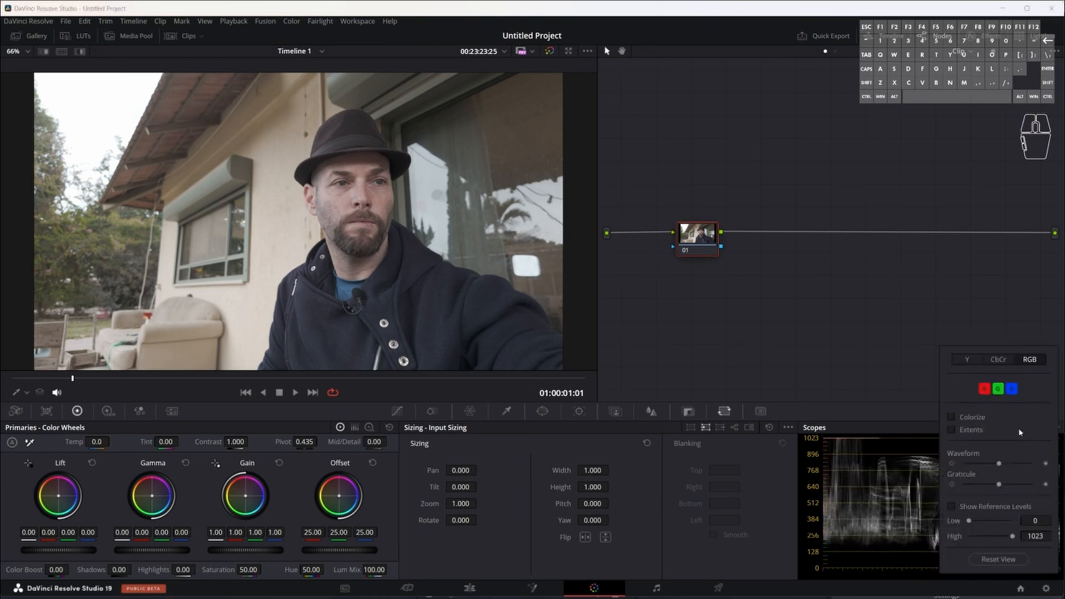
click(952, 418)
click(878, 419)
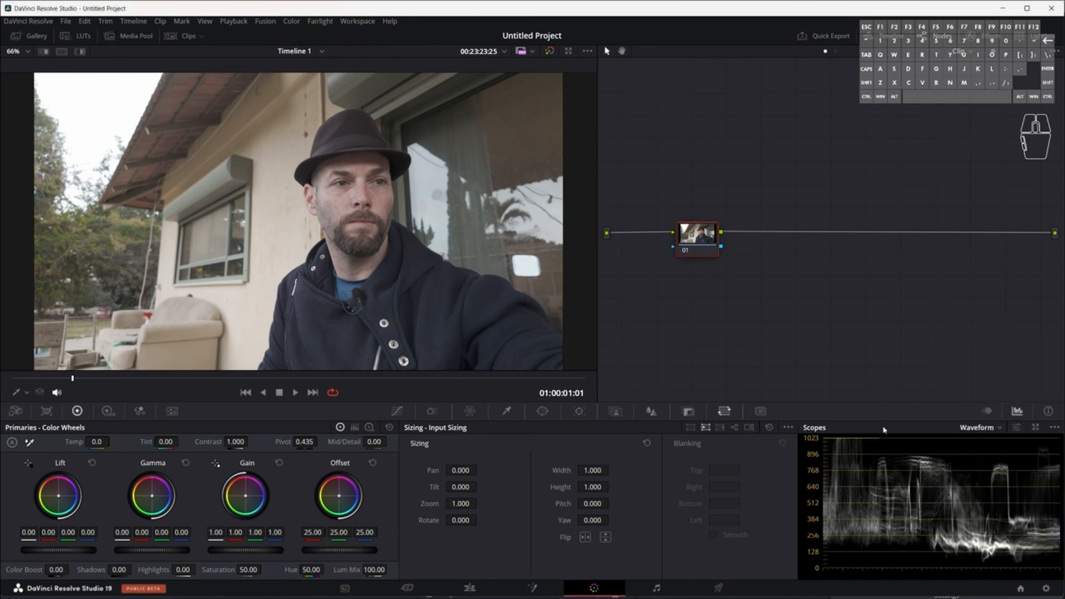
Open the waveform scope in its own floating window over the node graph, and move the playhead to 00:23:24:08
click(1037, 428)
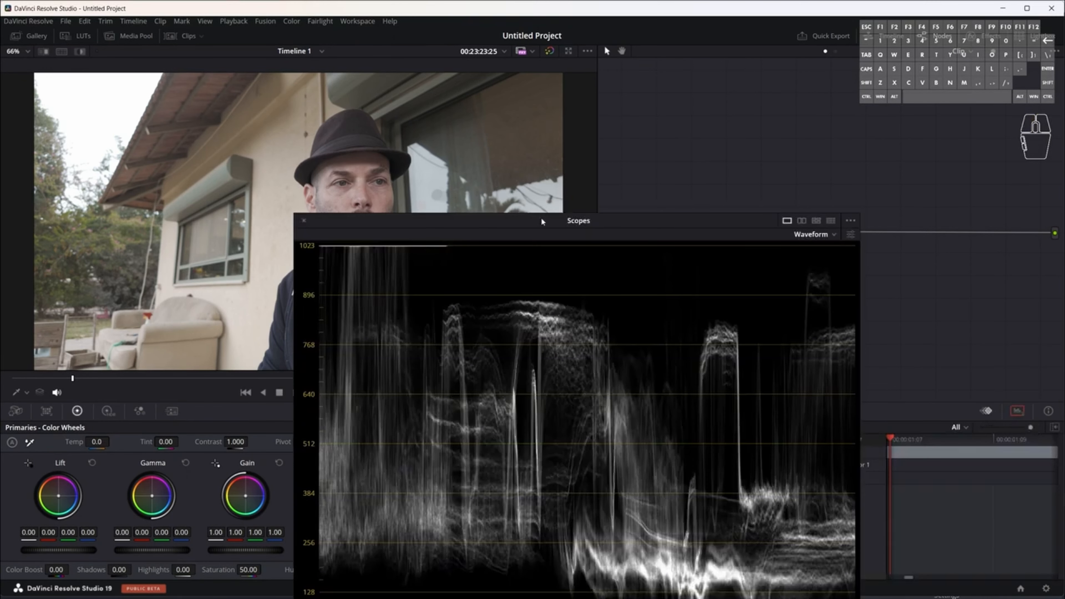
drag(542, 222, 745, 93)
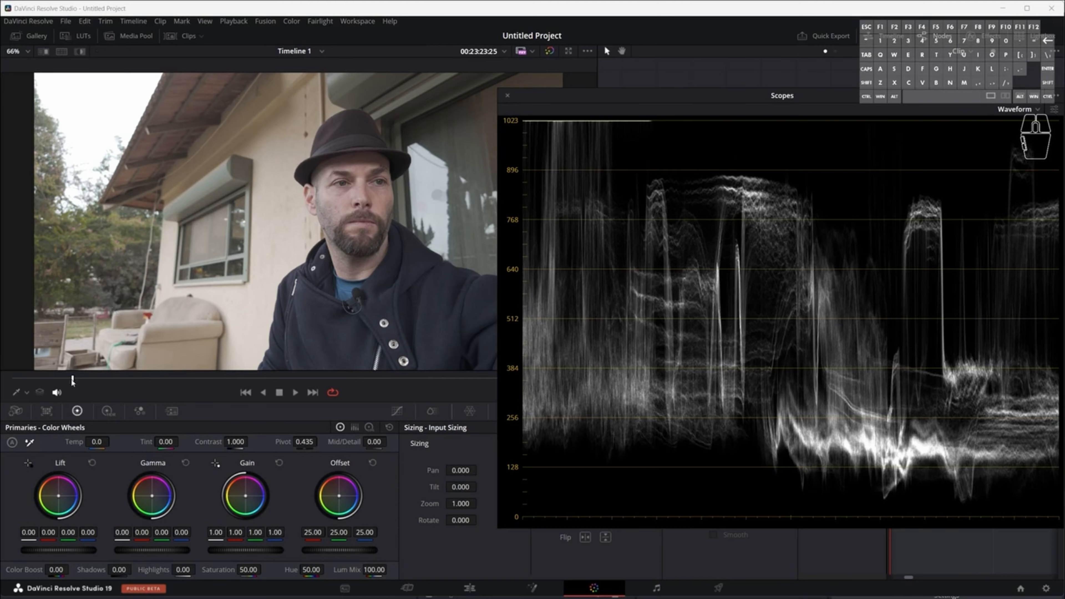
drag(74, 379, 99, 379)
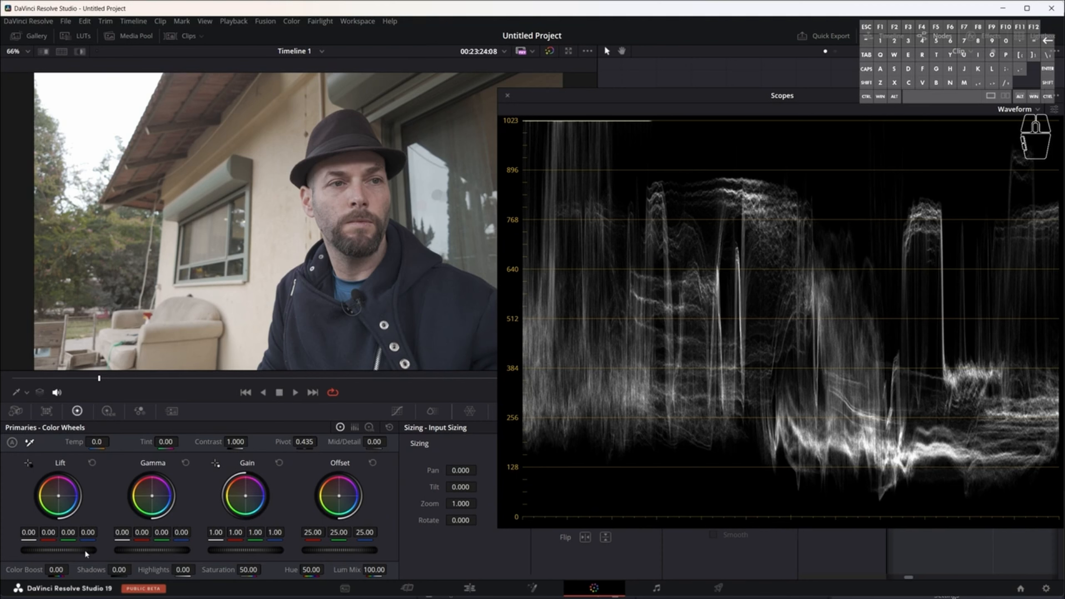
Set Lift to -0.10, Gamma to 0.08 and Gain to 0.92, and compare the result with the grade bypassed
drag(85, 551, 66, 550)
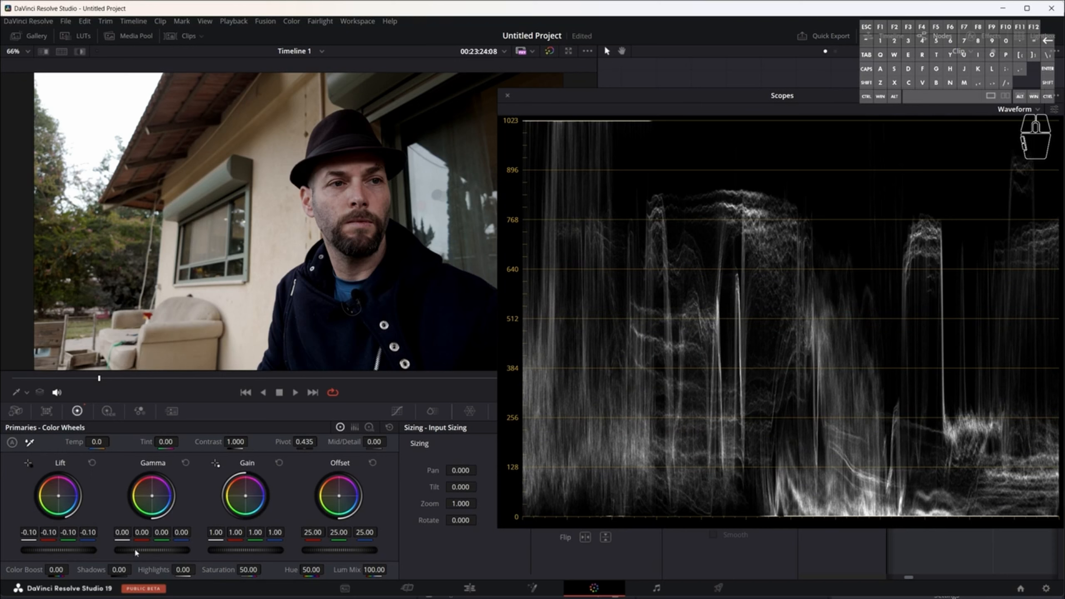
drag(135, 554, 144, 554)
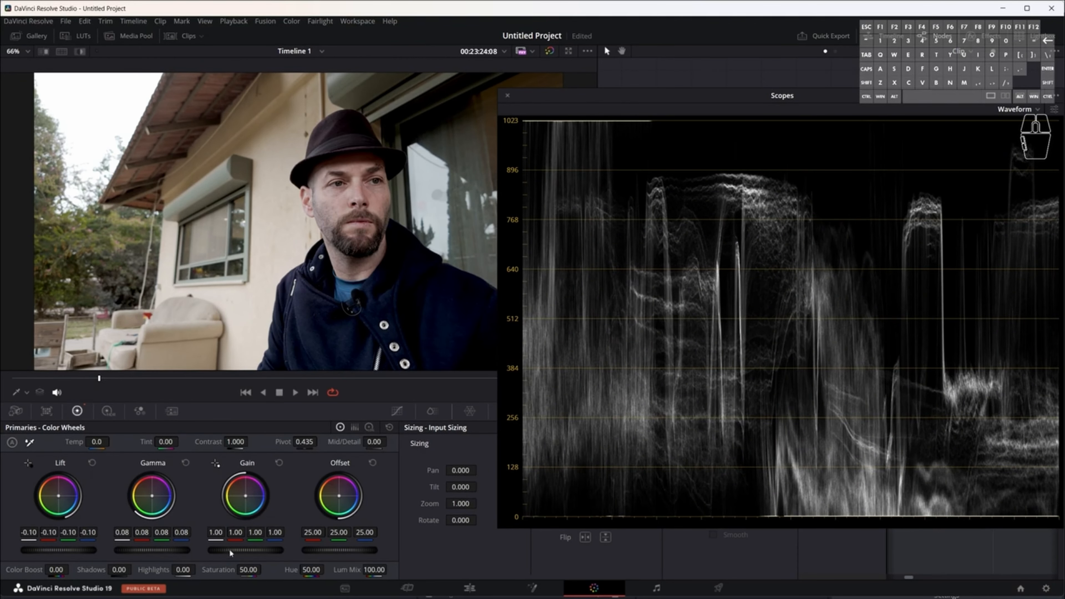
mouse_move(229, 549)
mouse_down()
mouse_move(247, 549)
mouse_move(229, 549)
mouse_up()
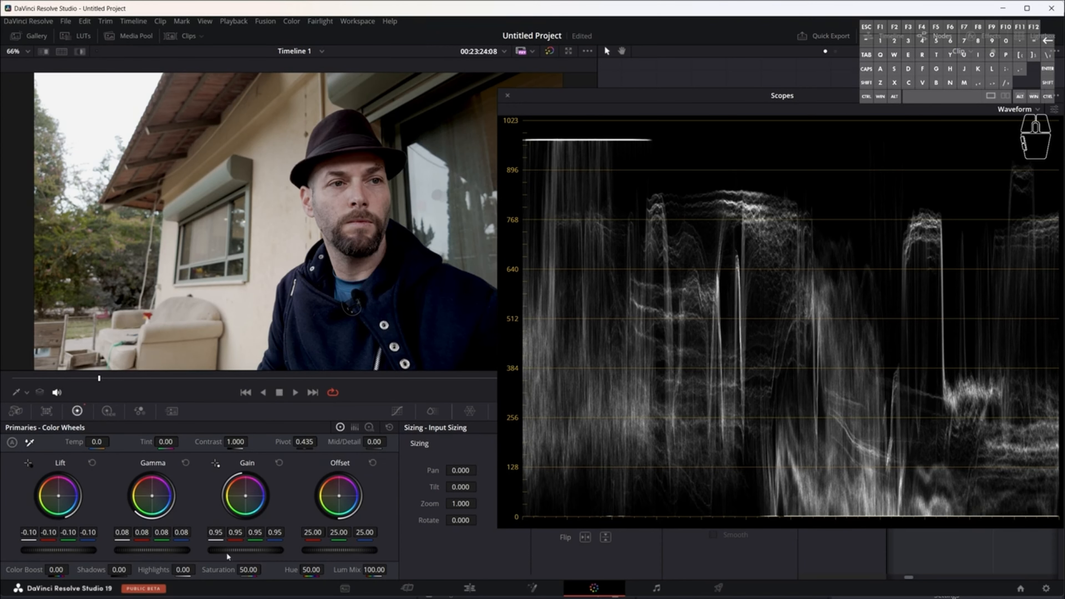
mouse_move(220, 551)
mouse_down()
mouse_move(253, 551)
mouse_move(217, 552)
mouse_up()
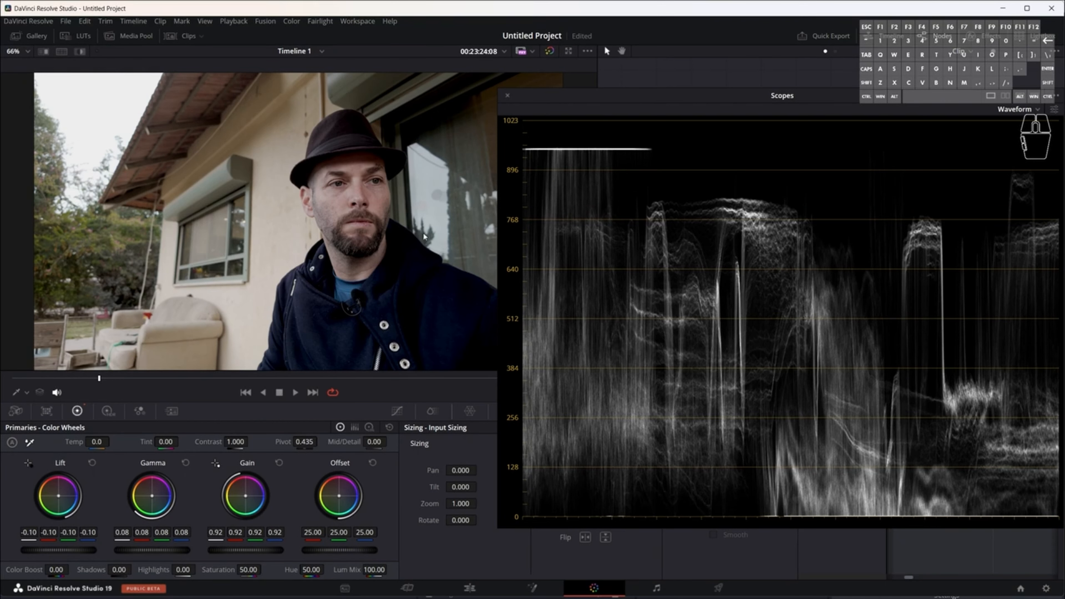
click(549, 52)
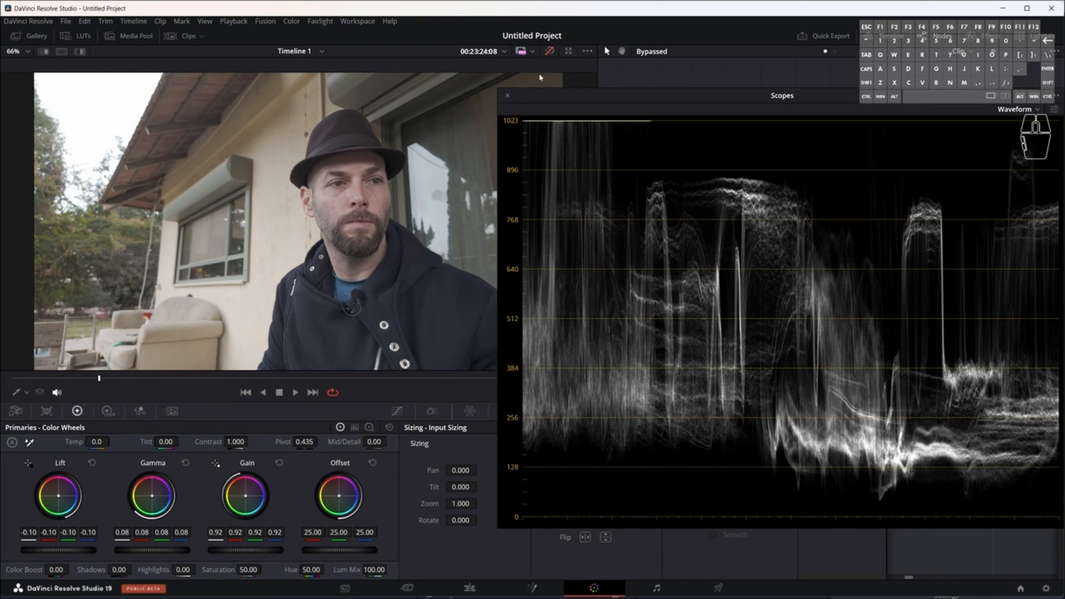
click(550, 49)
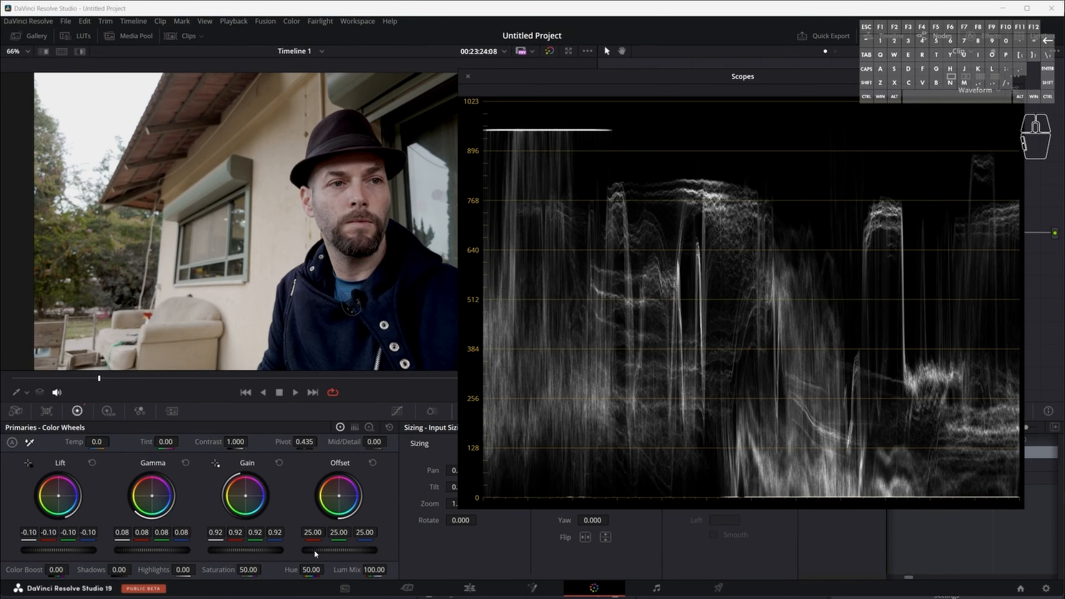
Set the clip's Offset to 28.20 and its Contrast to 1.478
drag(314, 551, 349, 550)
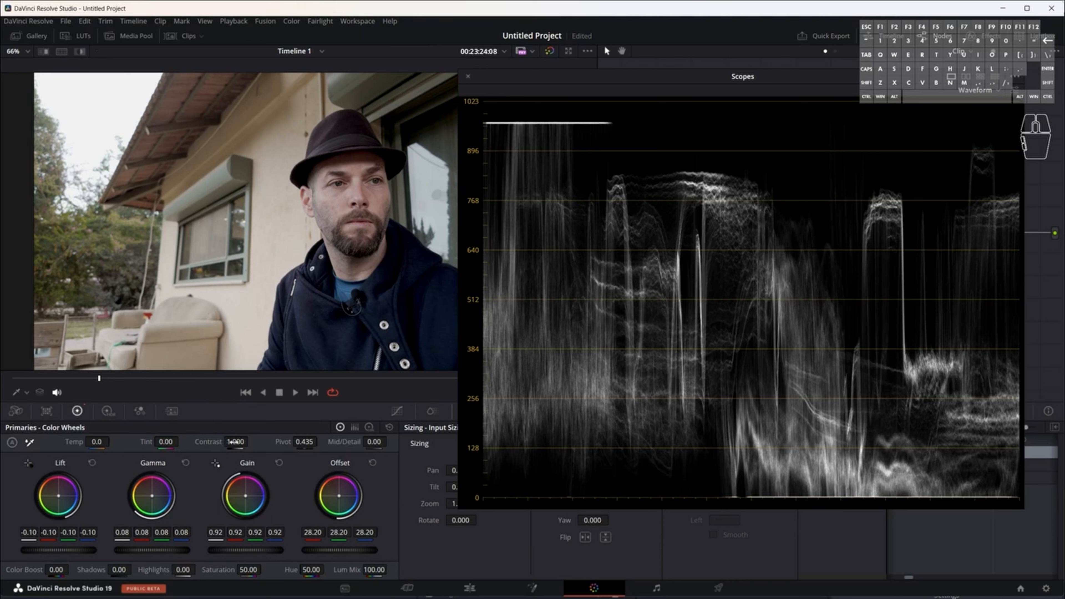
drag(236, 441, 252, 440)
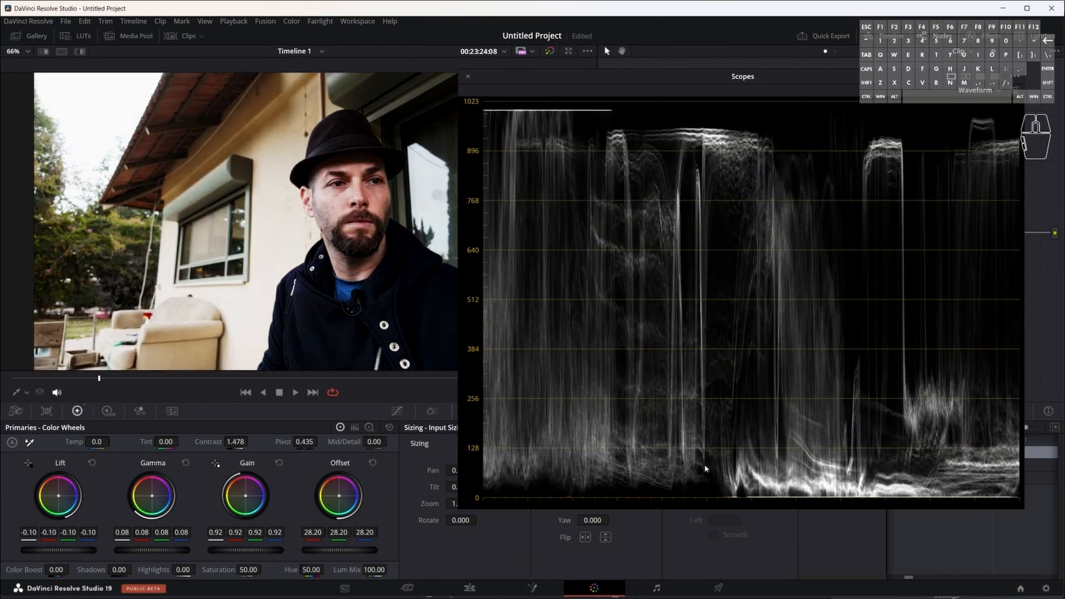